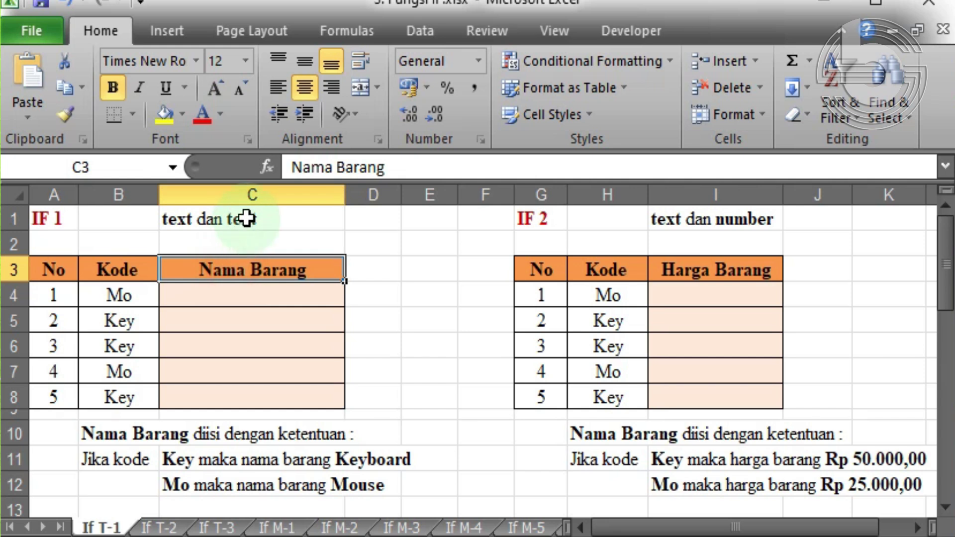
Review the IF 2 table's Kode and Harga Barang columns against its "text dan number" label
left_click(548, 223)
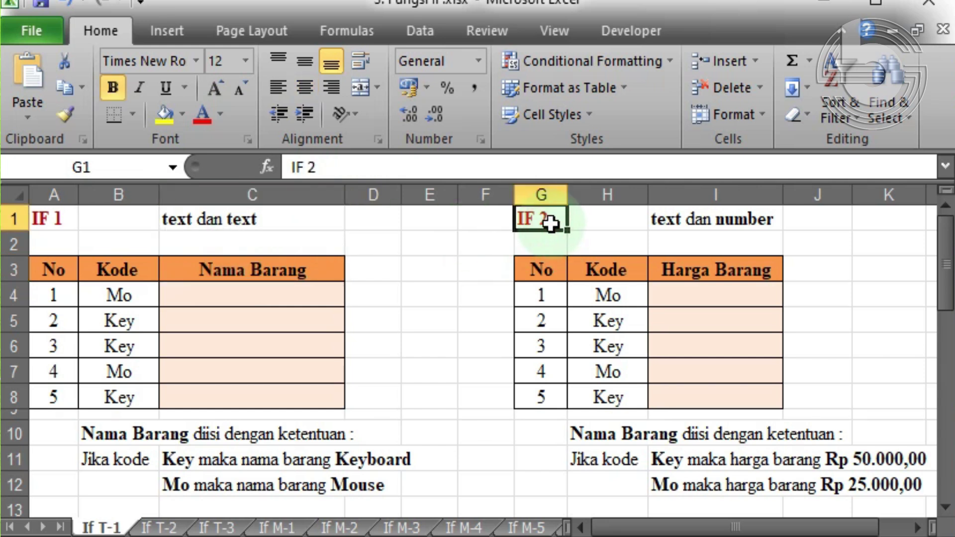
left_click(624, 271)
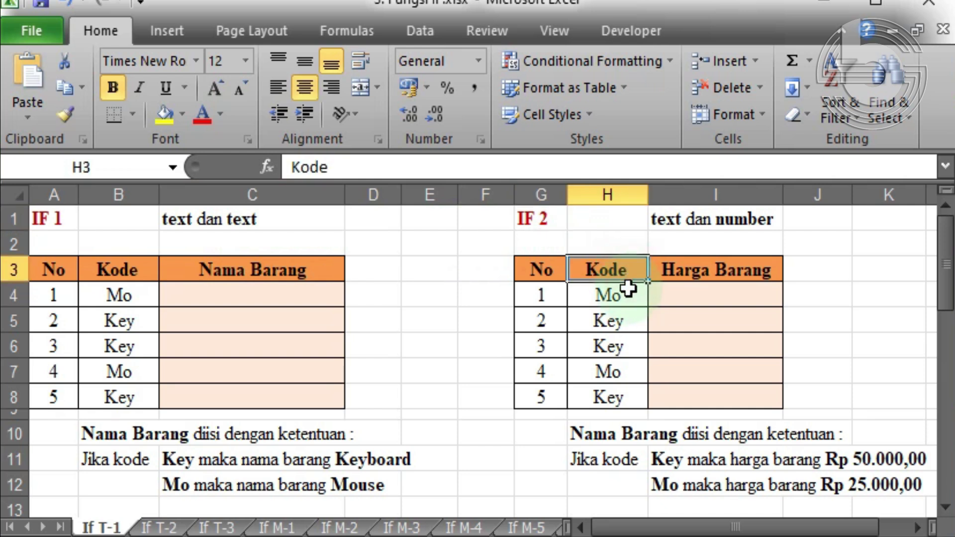
left_click(628, 292)
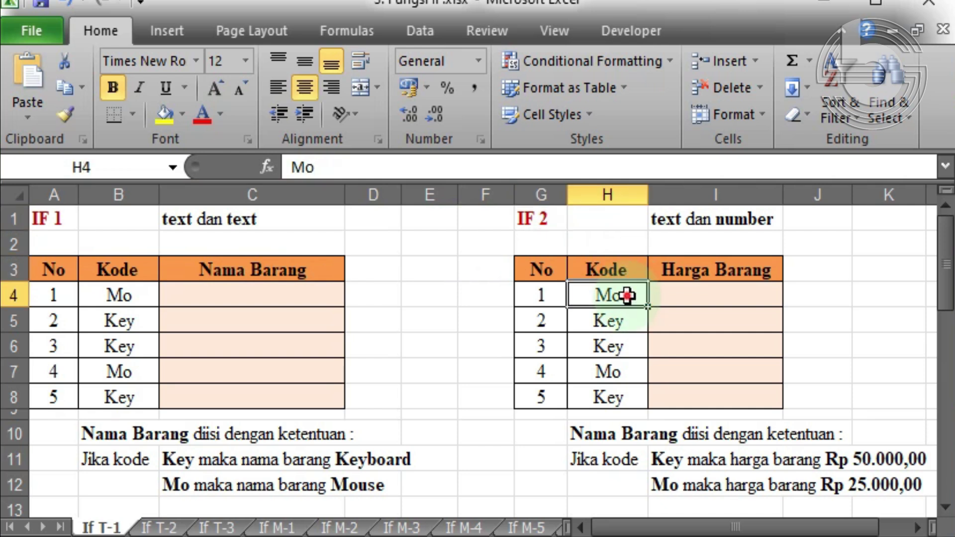
left_click(669, 217)
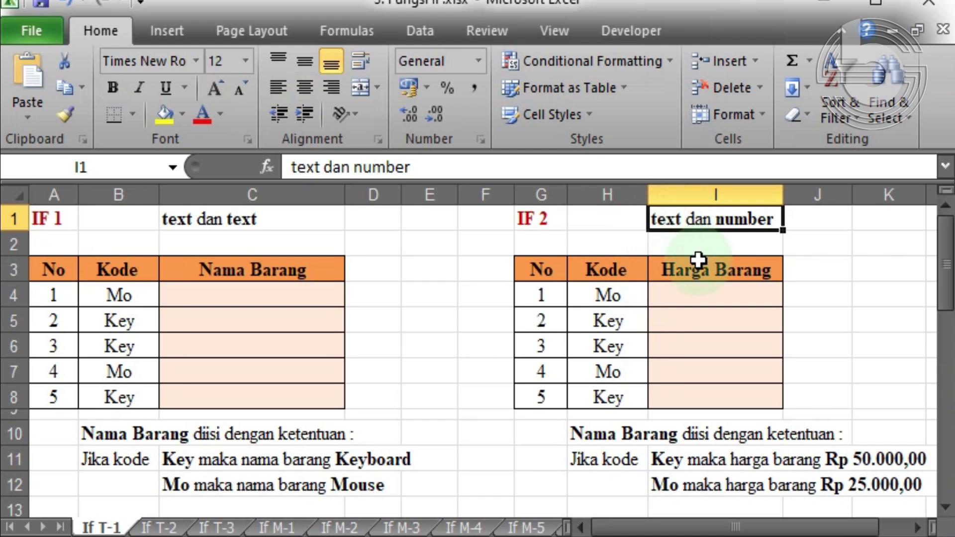
left_click(698, 269)
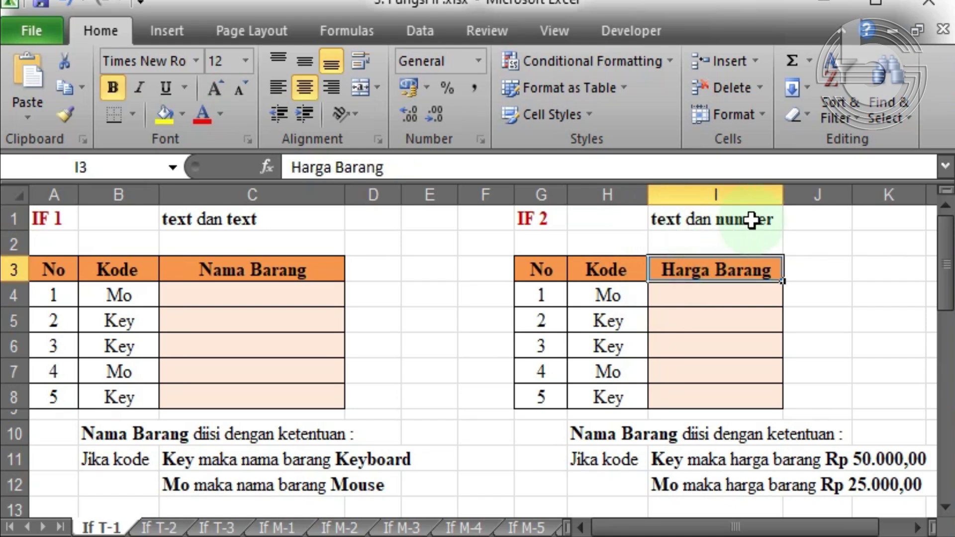
left_click(756, 219)
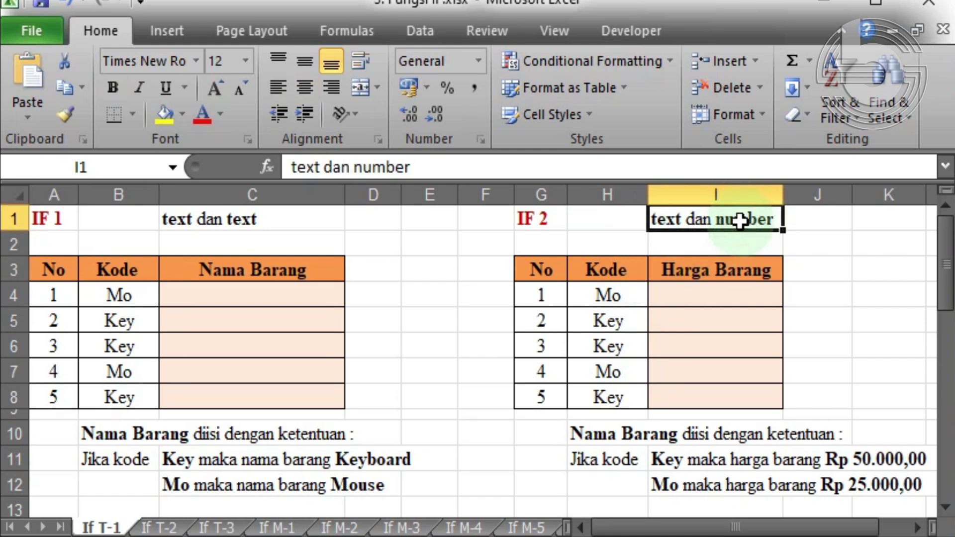
Review the IF 3 table's Kode and Nama Barang columns against its "number dan text" label
left_click(305, 292)
scroll(304, 292, "down", 3)
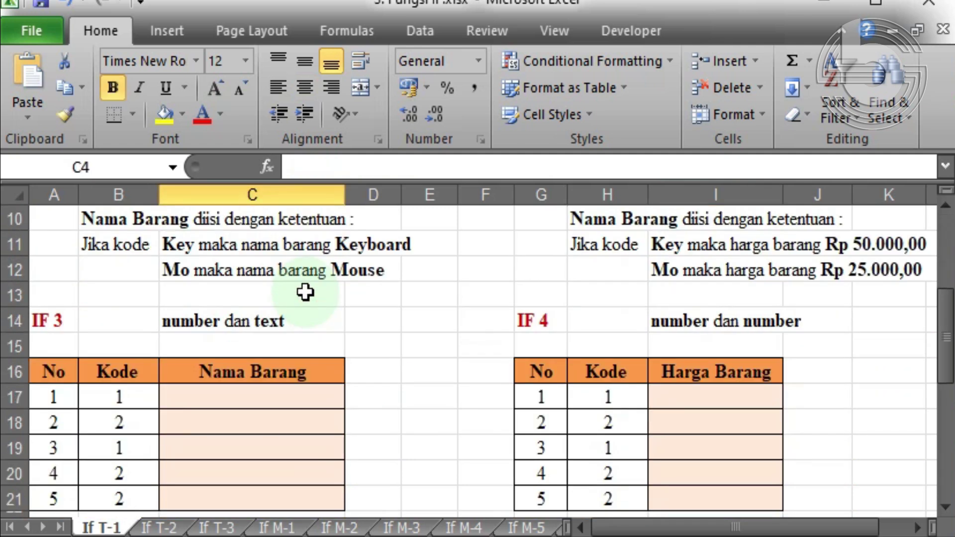
left_click(63, 322)
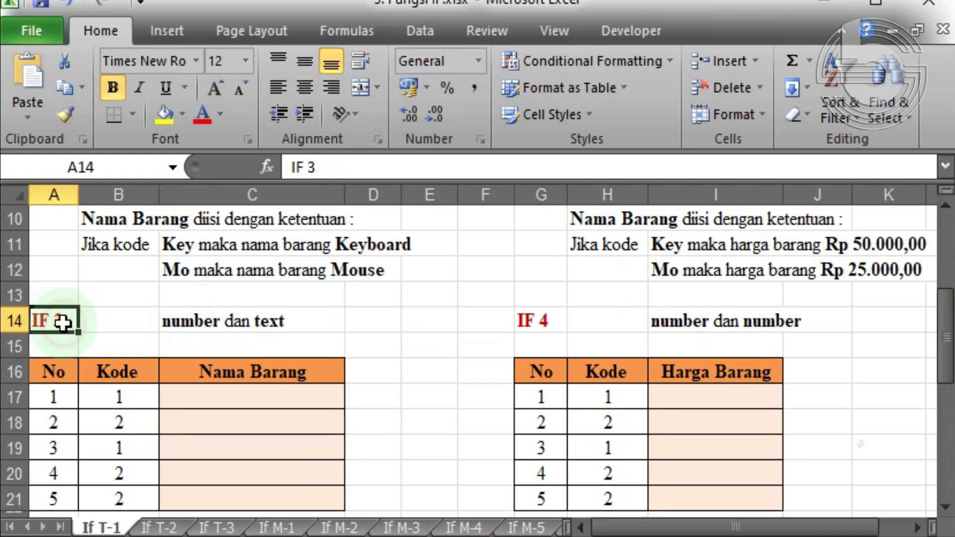
left_click(143, 370)
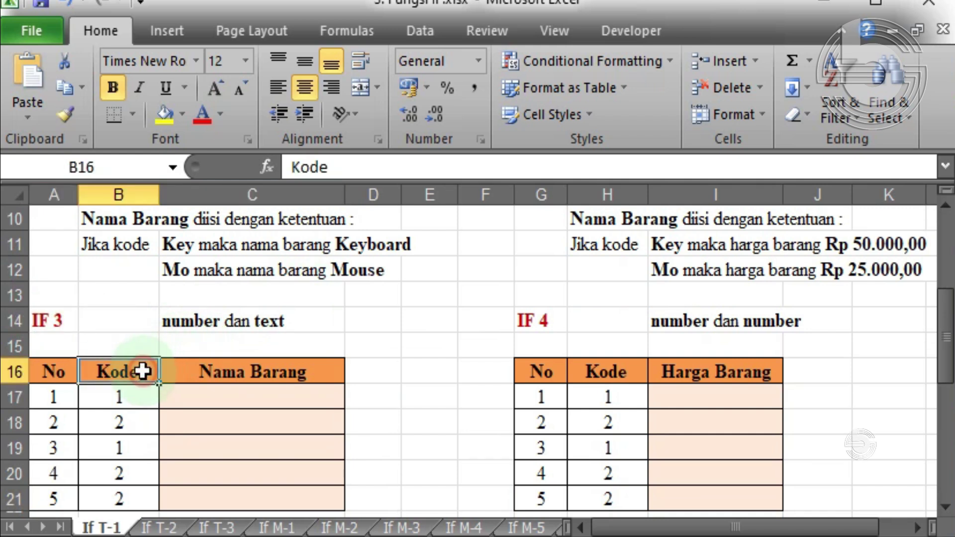
left_click(191, 323)
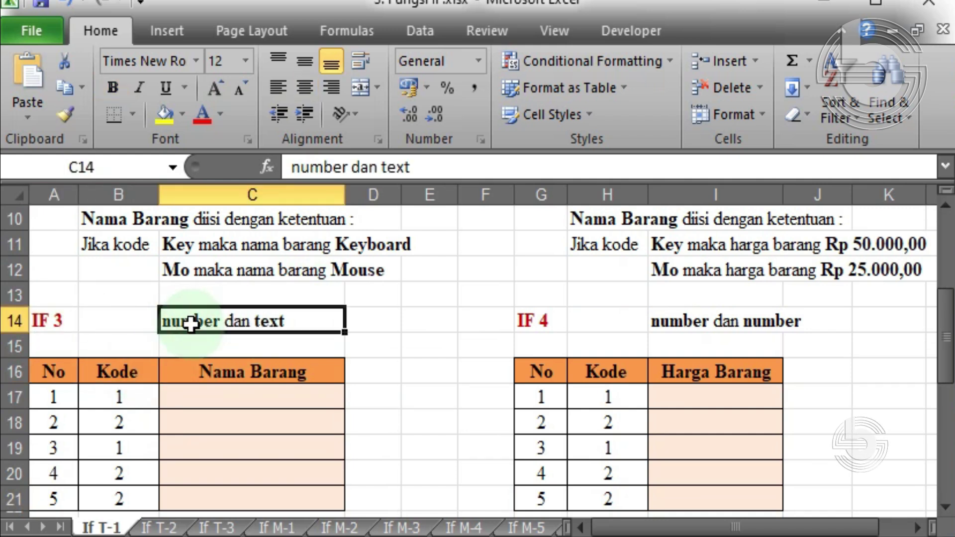
left_click(231, 370)
left_click(275, 321)
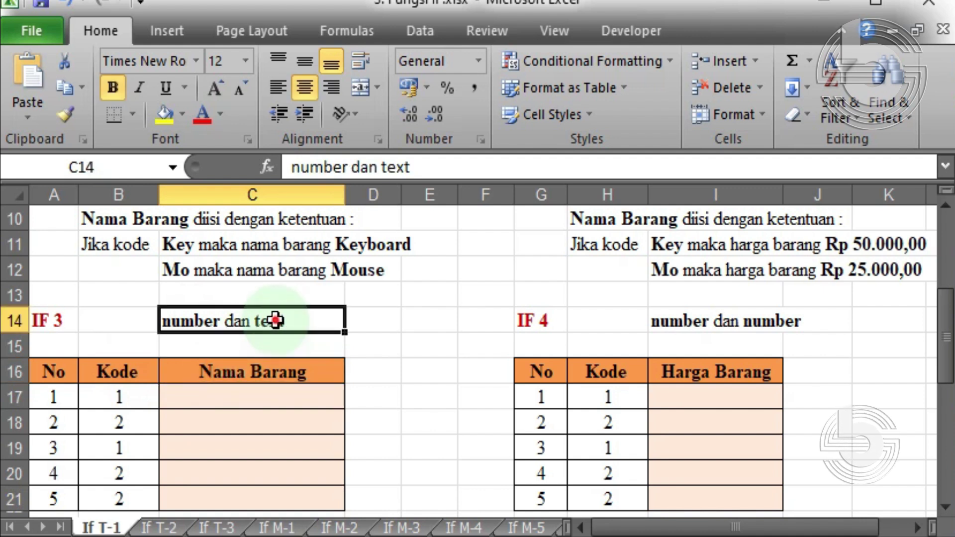
Review the IF 4 table's Kode and Harga Barang columns against its "number dan number" label
left_click(535, 323)
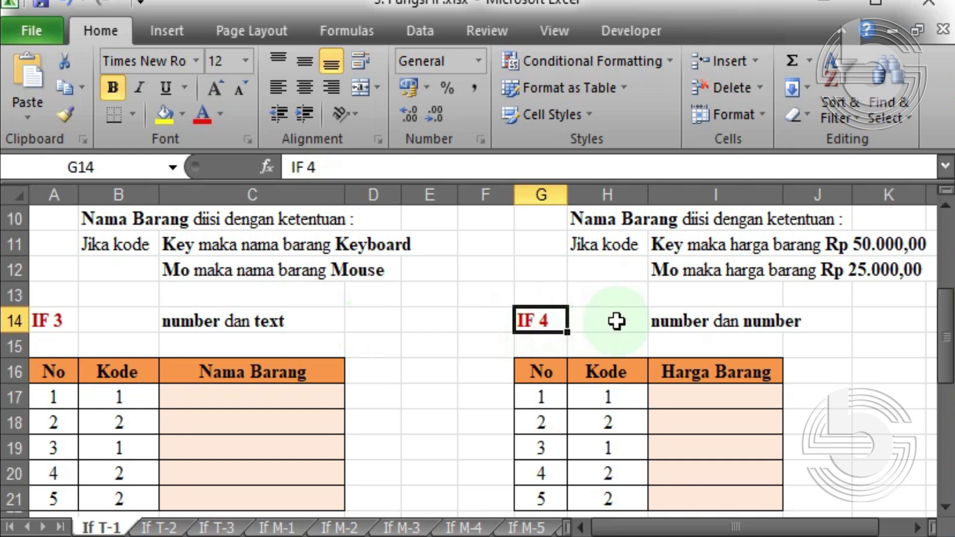
left_click(615, 377)
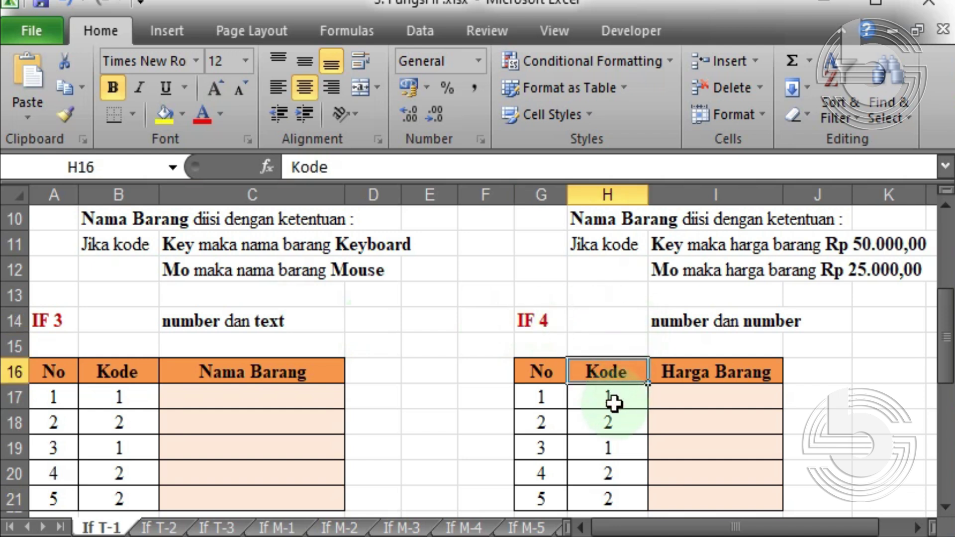
left_click(615, 403)
left_click(666, 320)
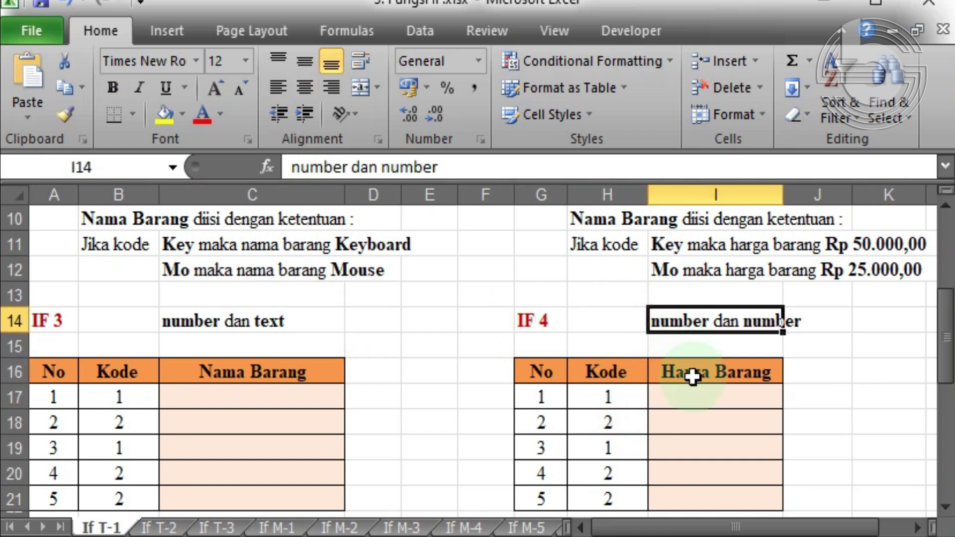
left_click(692, 377)
left_click(776, 316)
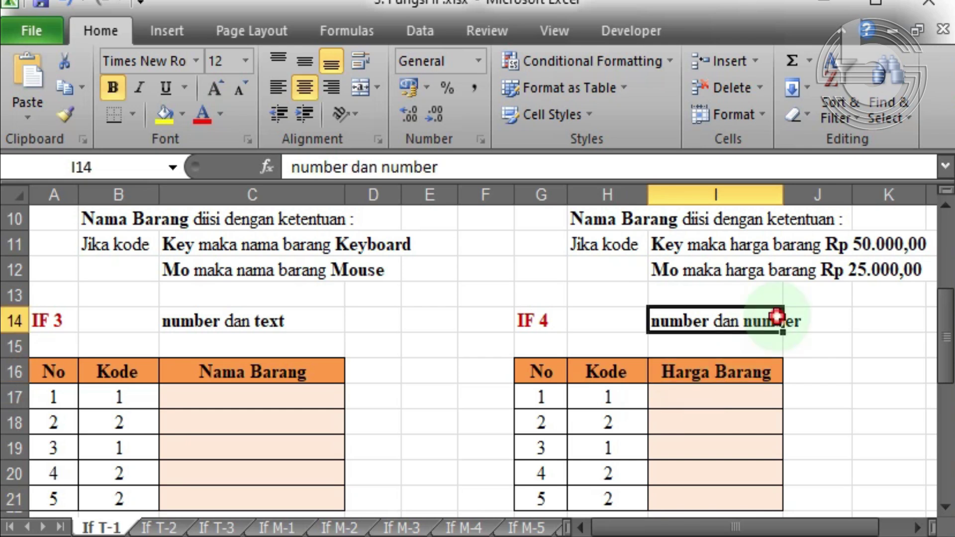
Enter the formula =IF(B4="Mo";"Mouse";"Keyboard") in cell C4 of the IF 1 table
scroll(541, 348, "up", 3)
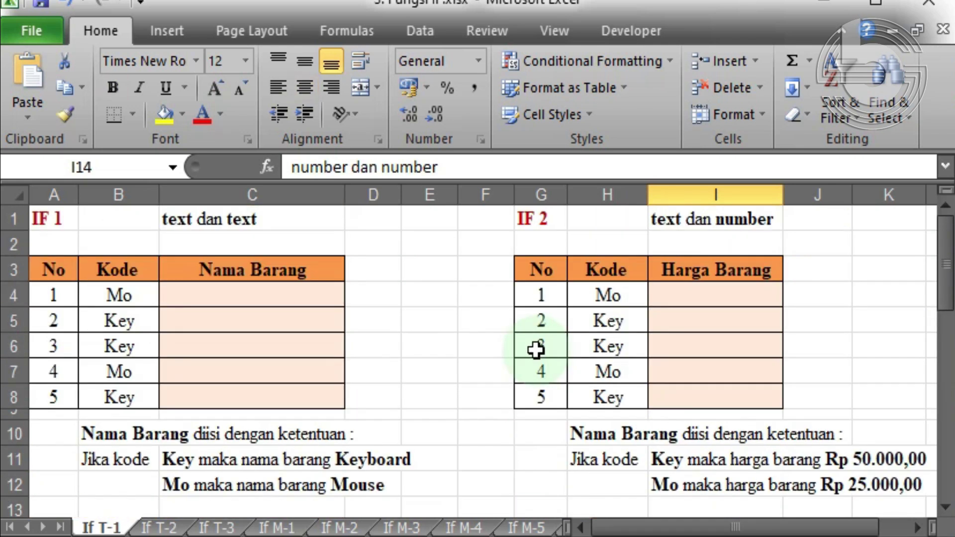
left_click(268, 295)
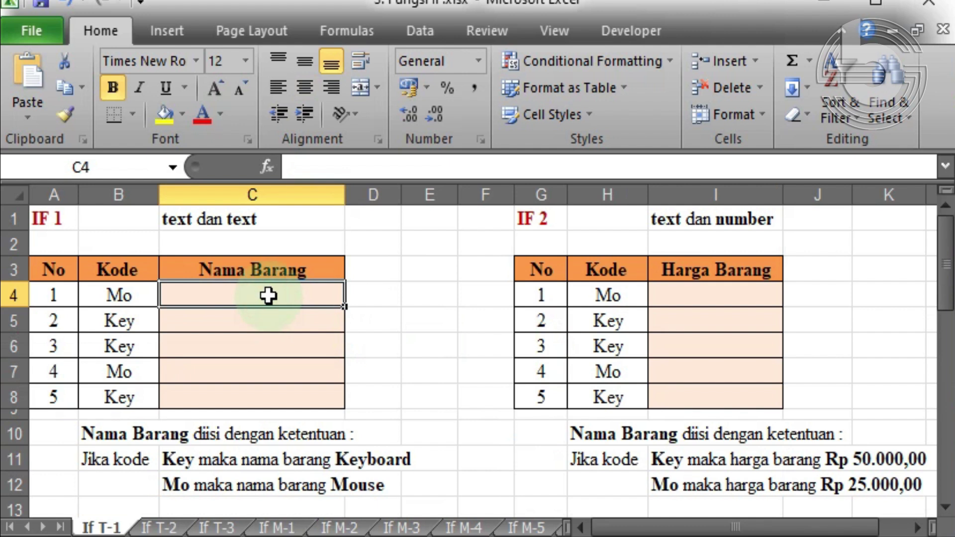
type("=")
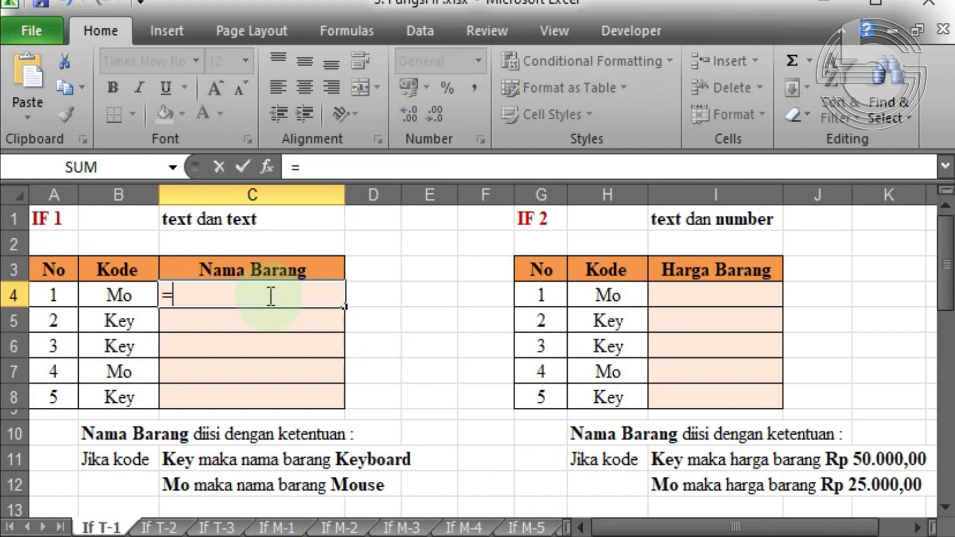
type("if(")
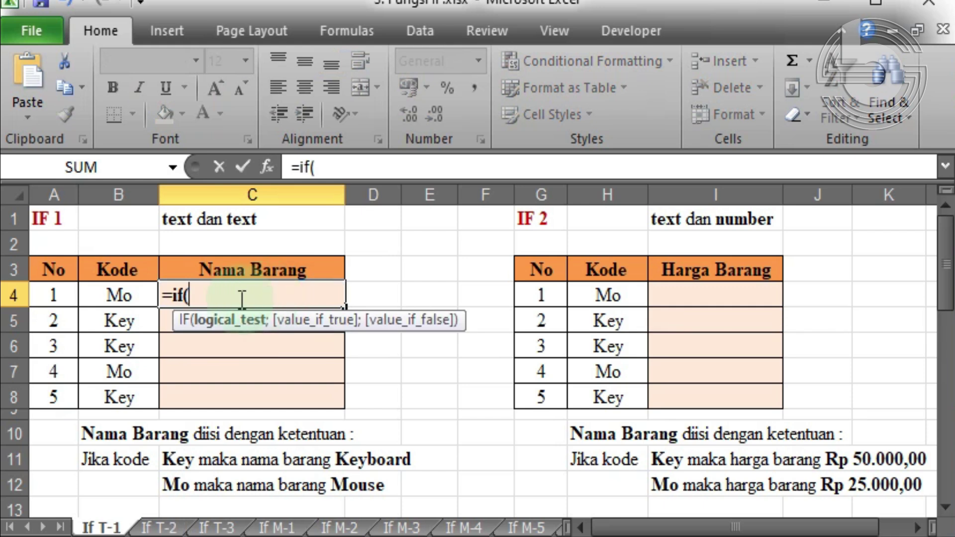
left_click(130, 298)
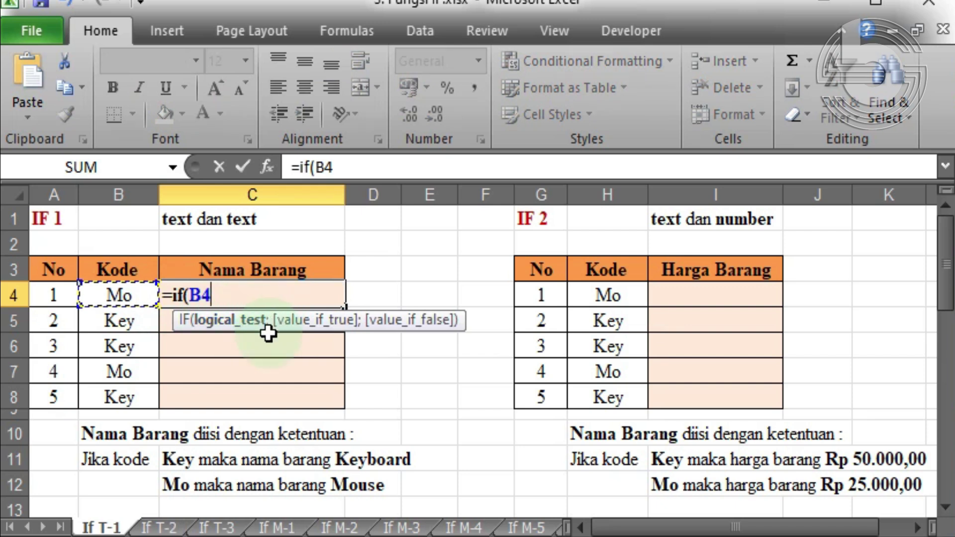
type("=\"Mo")
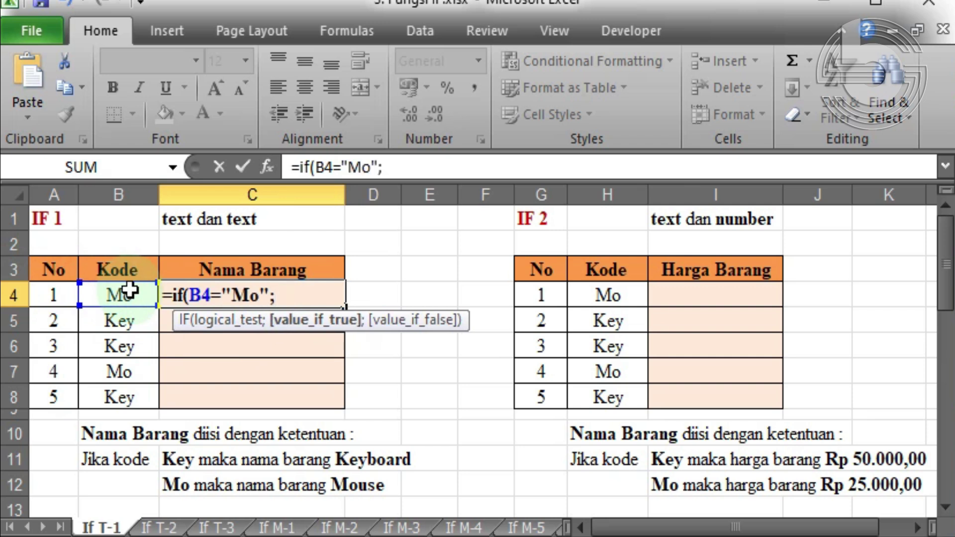
type("\"Mouse")
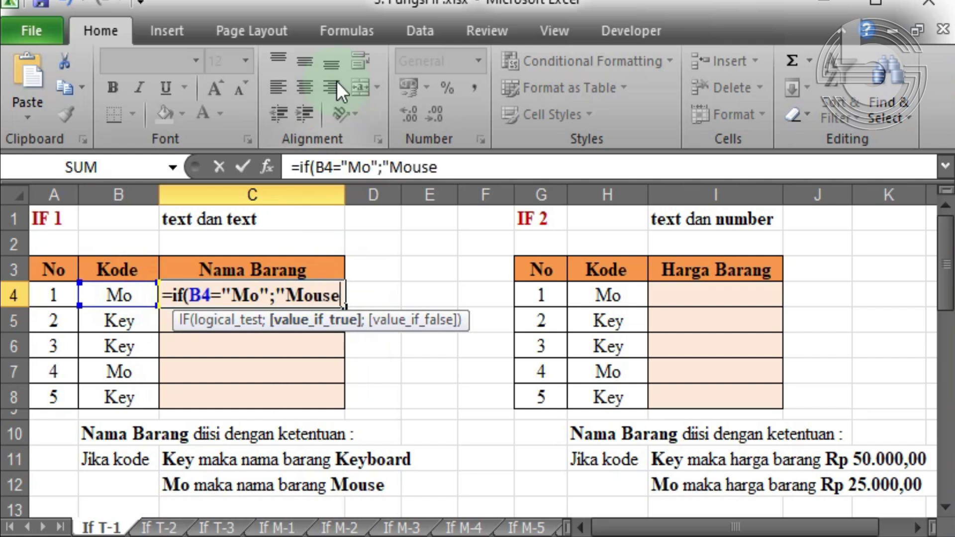
type("\"")
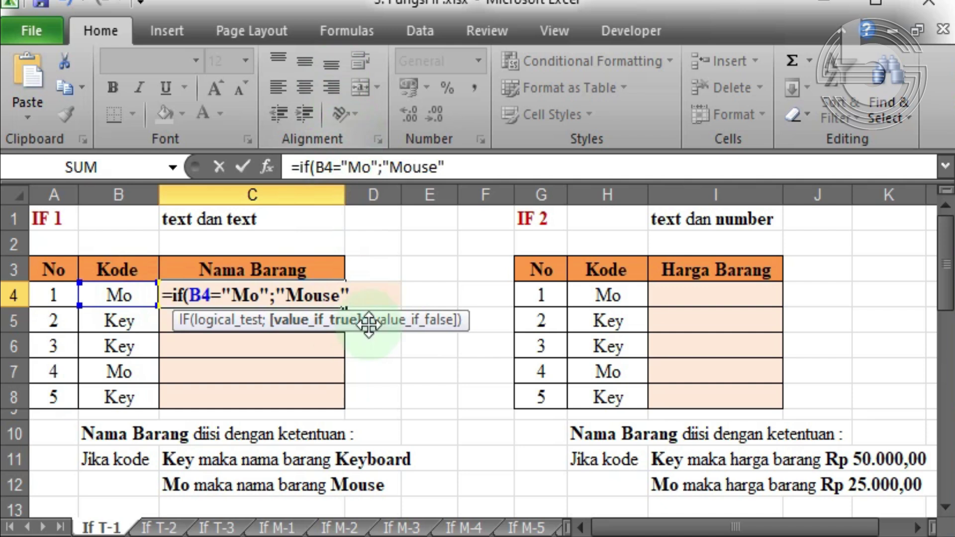
type(";")
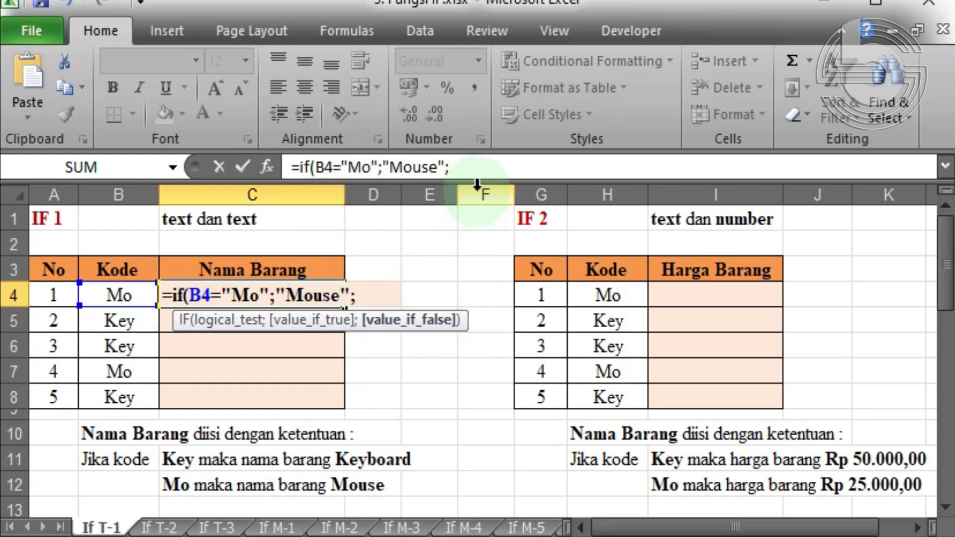
type("\"Keyboard\")")
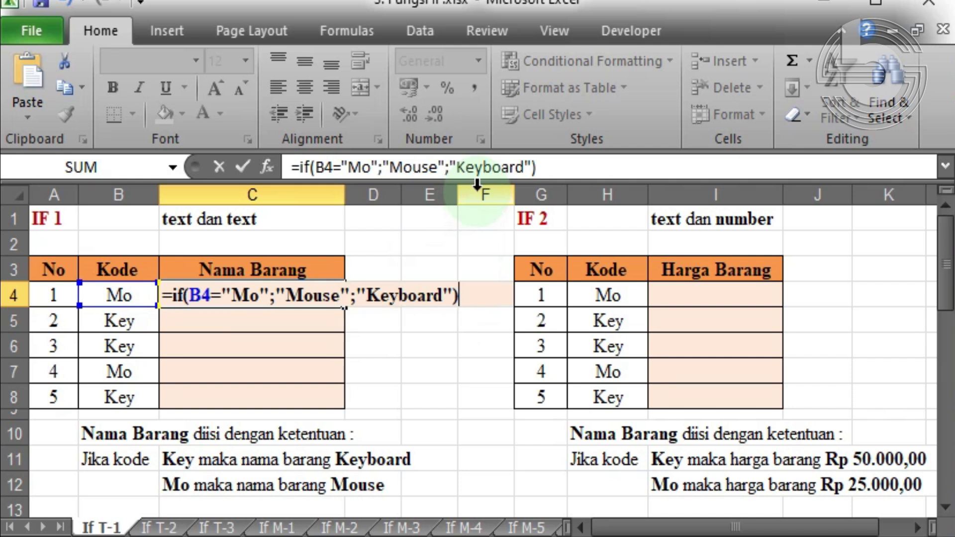
key("Return")
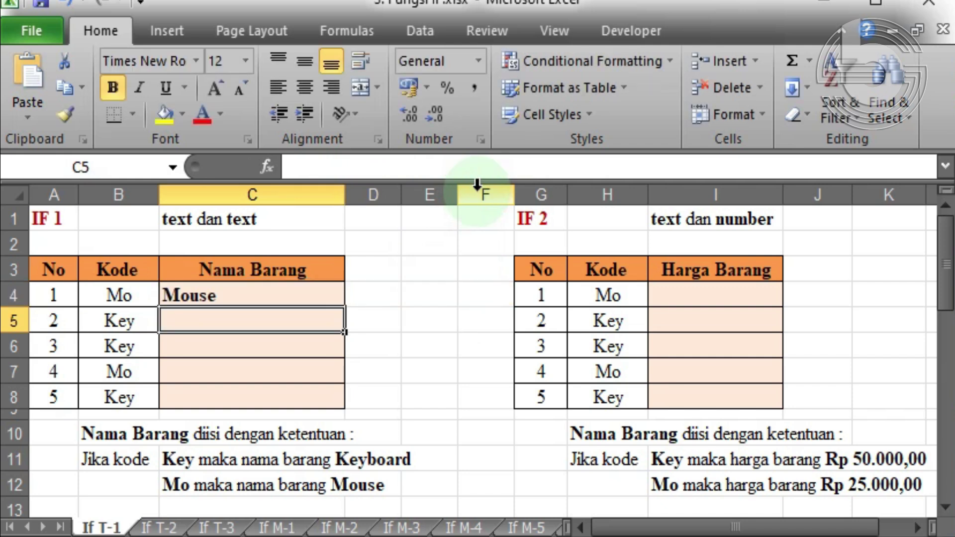
Fill the Nama Barang formula from C4 down to C8 in the IF 1 table
left_click(279, 294)
left_click(121, 298)
left_click(219, 300)
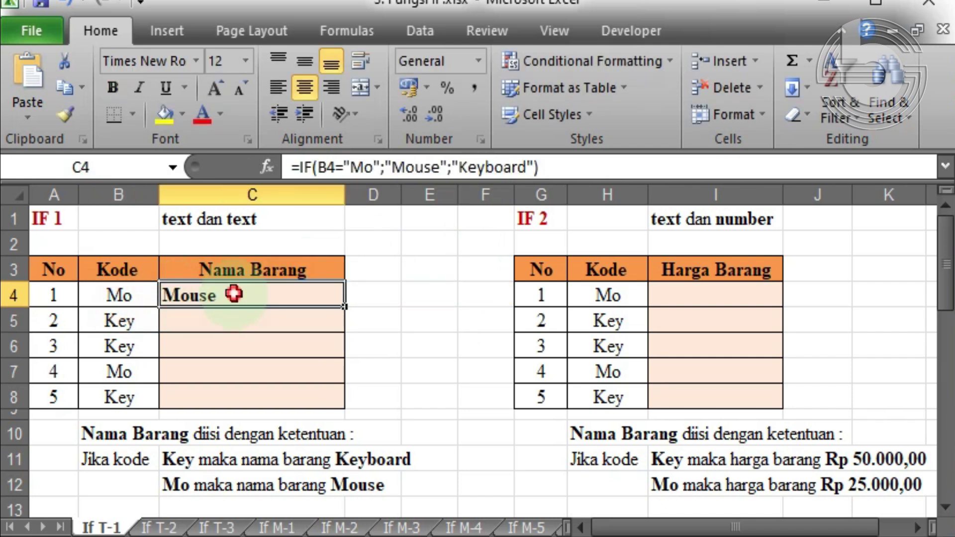
double_click(346, 305)
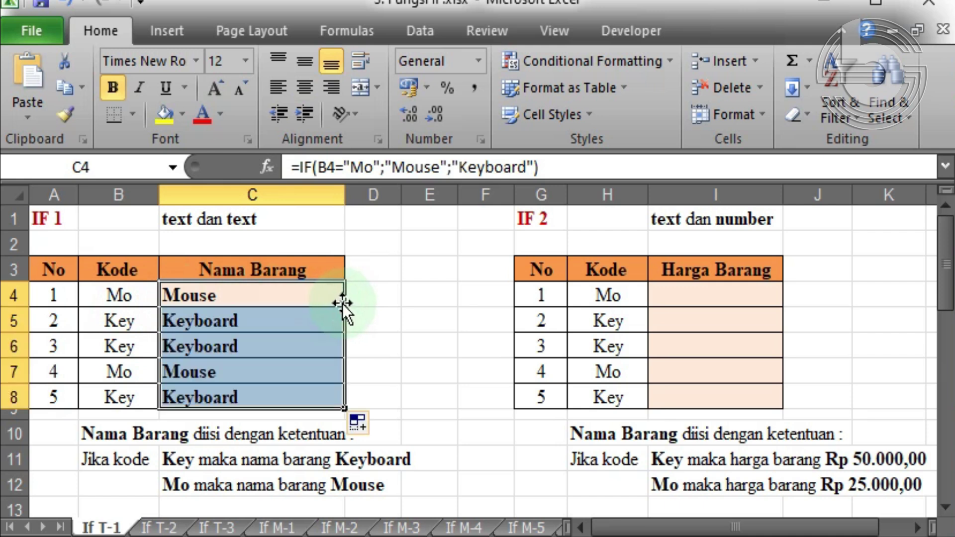
Check the Nama Barang results in C5 to C8 against the codes in B5 to B8
left_click(127, 319)
left_click(165, 318)
left_click(119, 344)
left_click(185, 346)
left_click(144, 369)
left_click(169, 381)
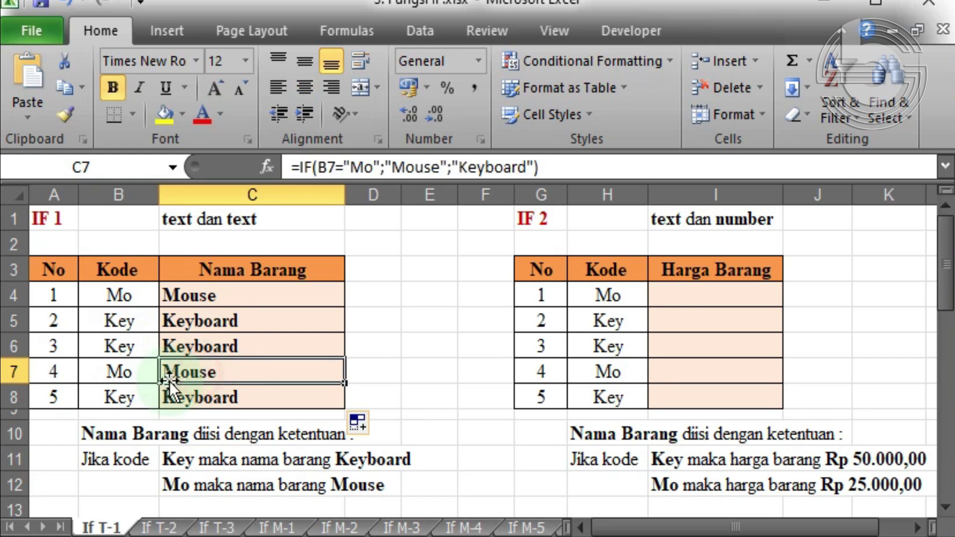
left_click(131, 397)
left_click(197, 396)
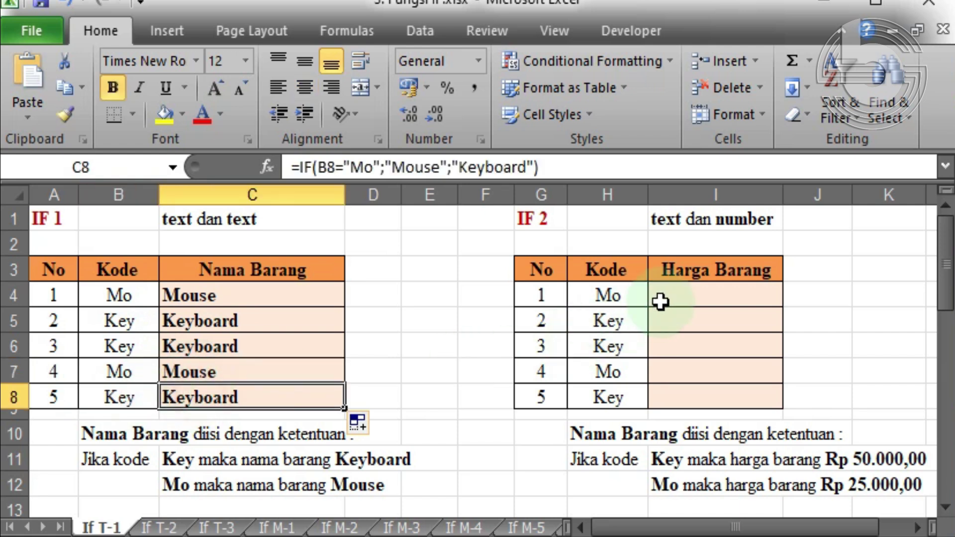
Enter the formula =IF(H4="Mo";25000;50000) in cell I4 of the IF 2 table
left_click(688, 293)
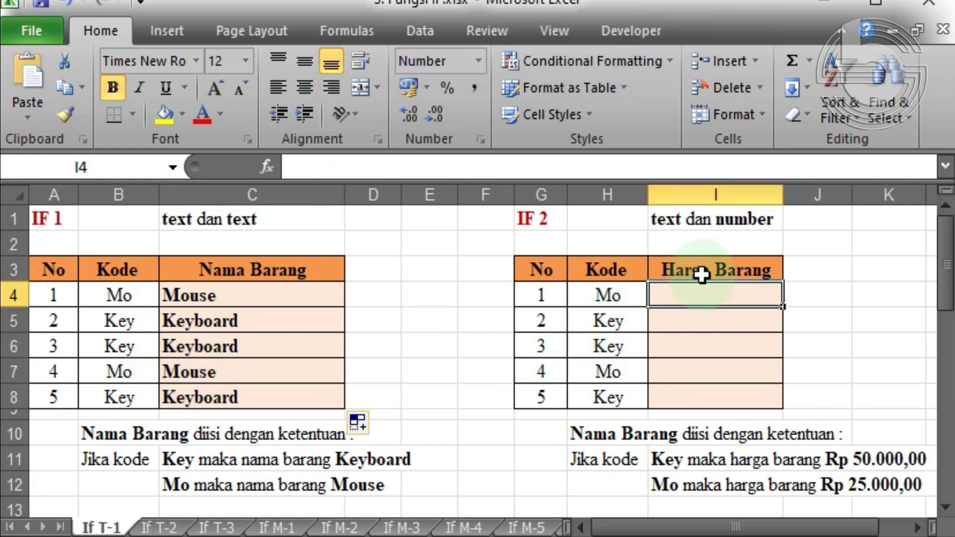
left_click(698, 275)
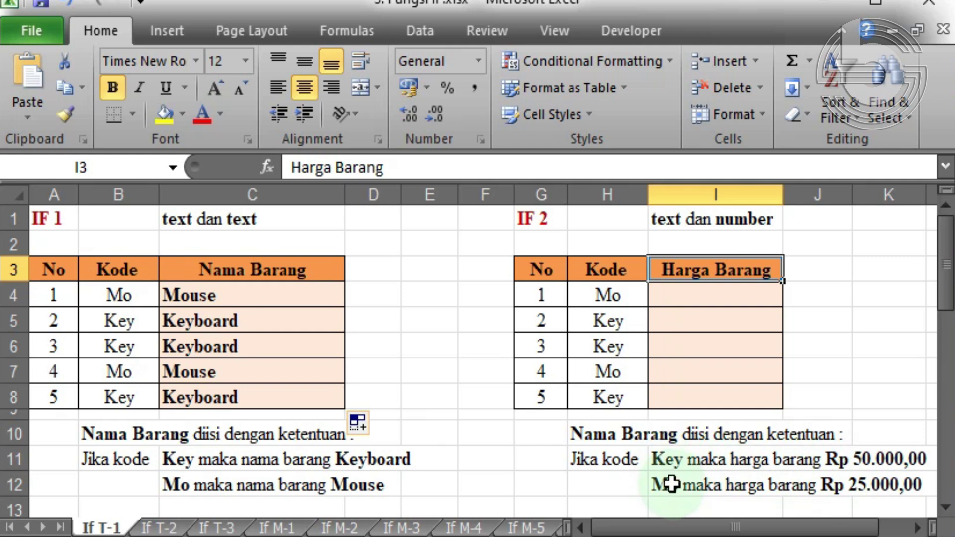
left_click(691, 297)
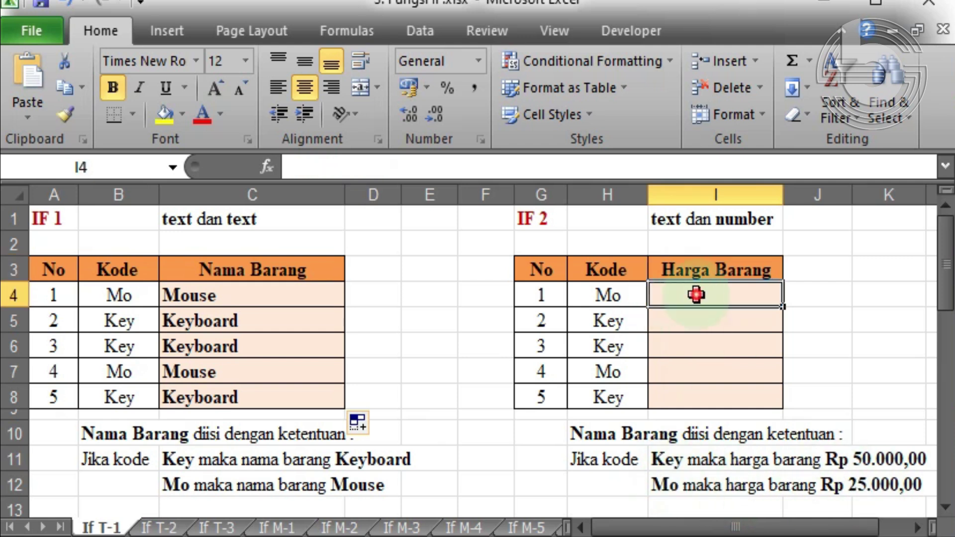
type("=if(")
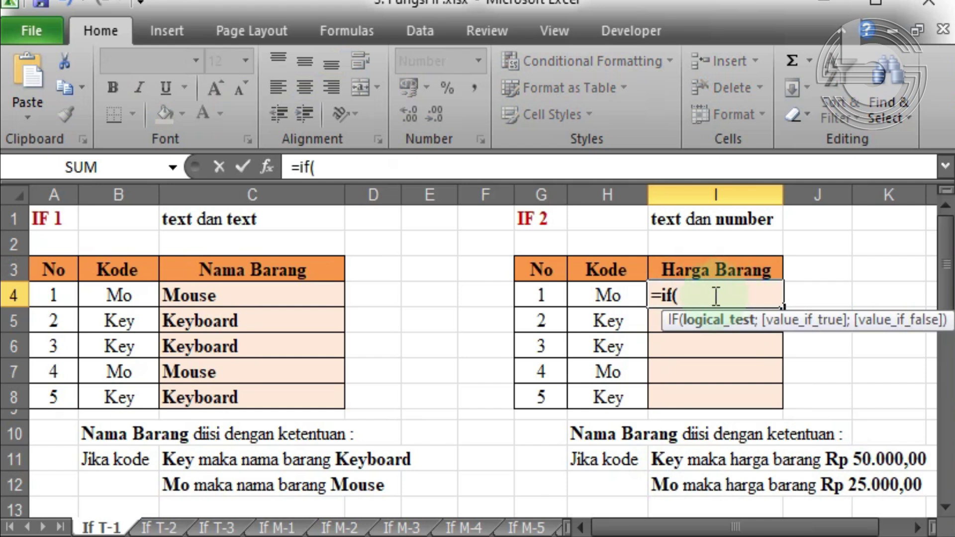
left_click(626, 291)
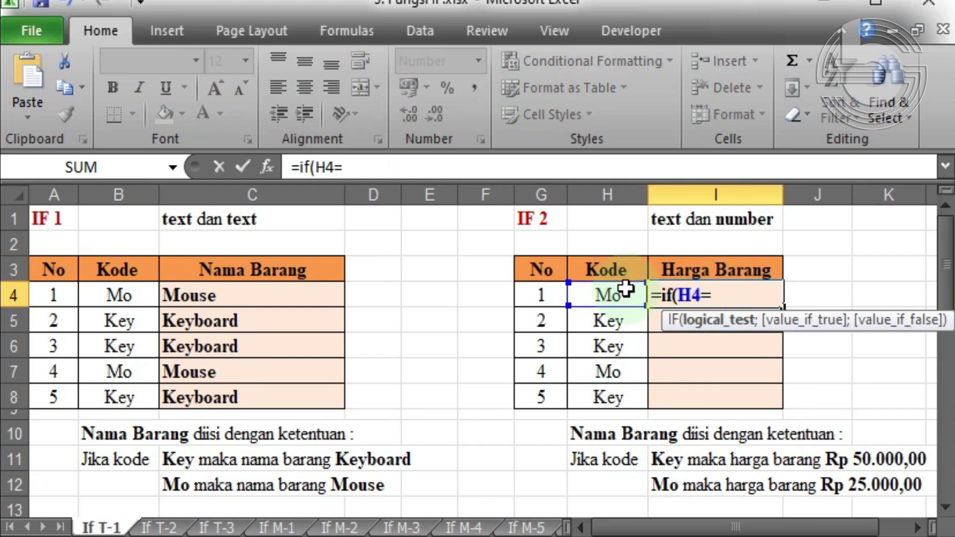
type("=\"Mo")
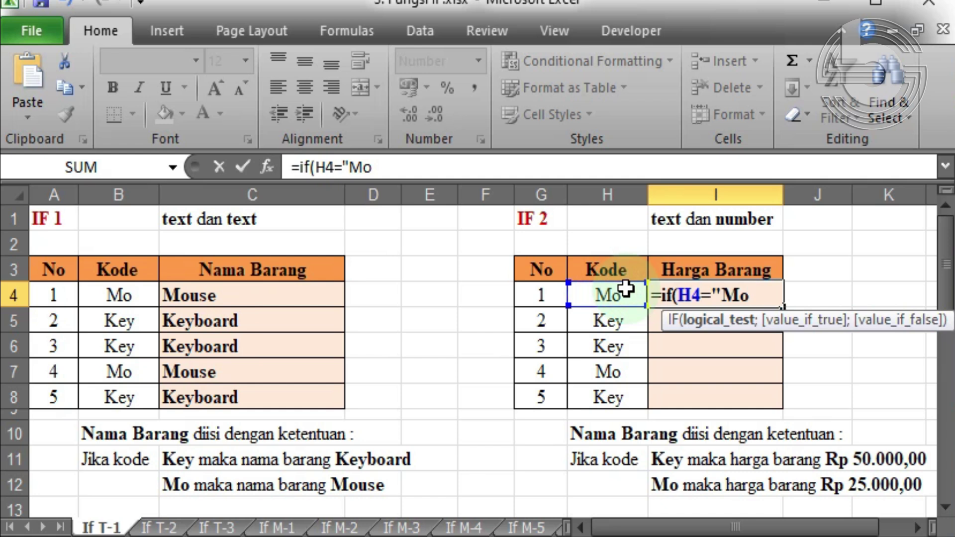
type("\";")
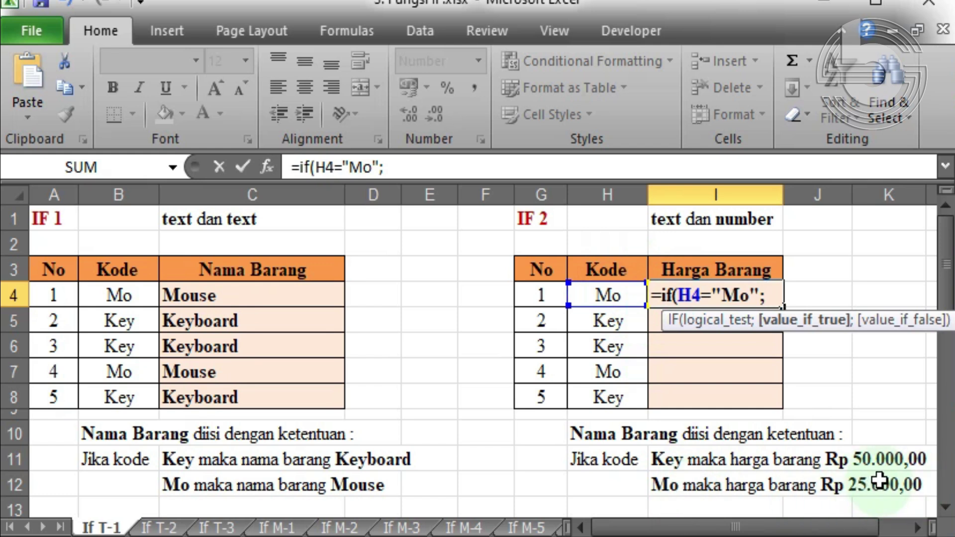
type("25000")
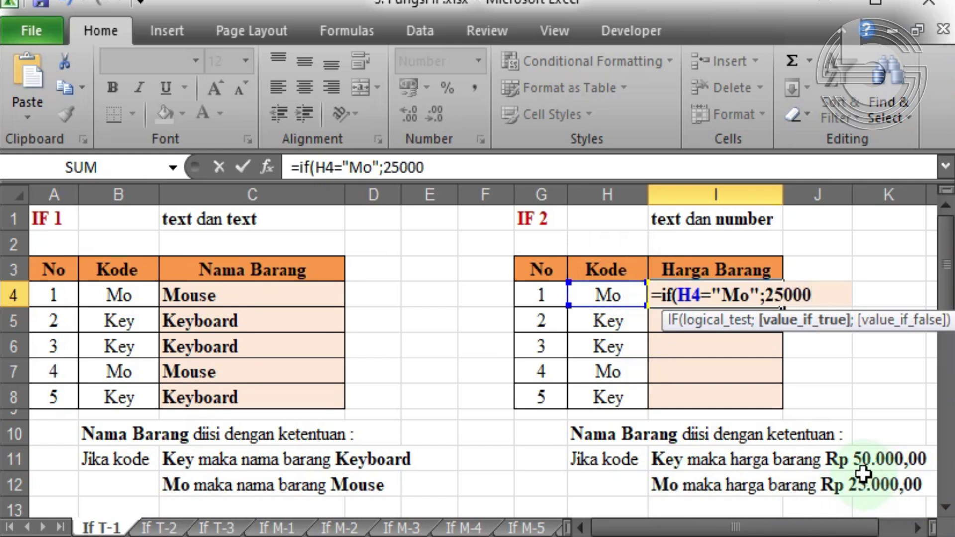
type(";")
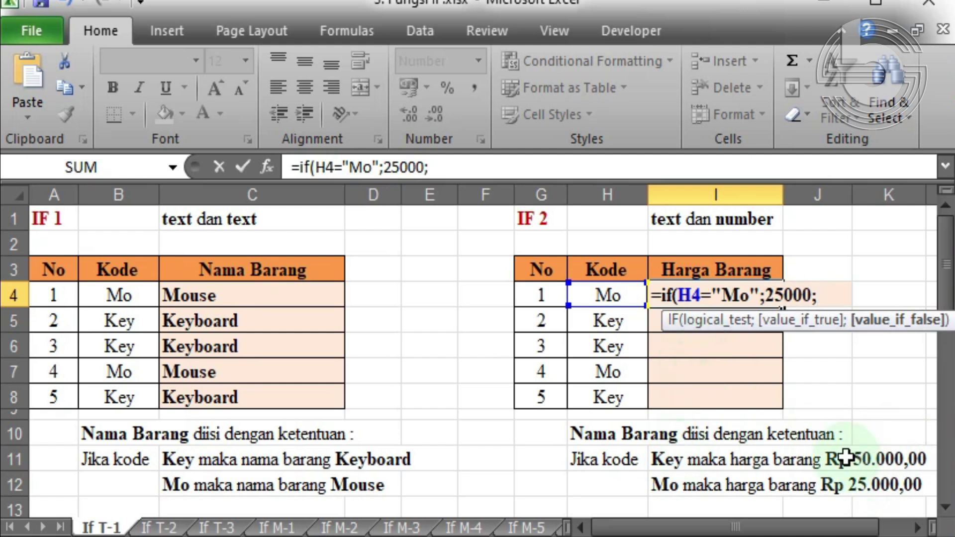
type("5000")
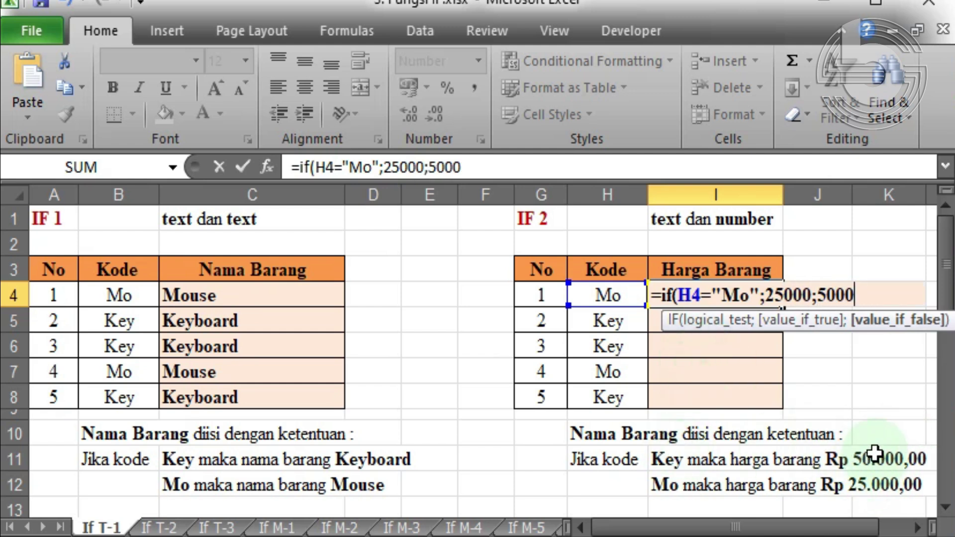
type(")")
key("Return")
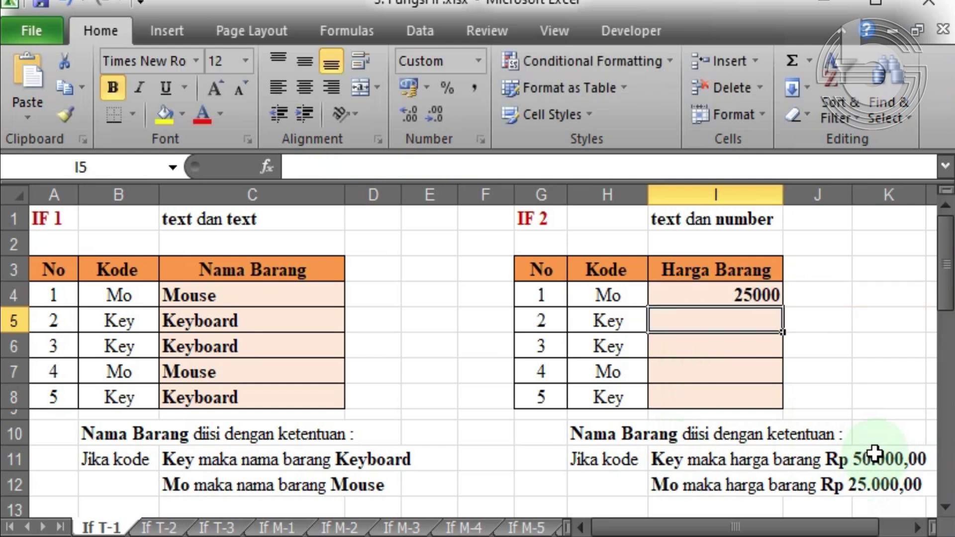
Fill the Harga Barang formula from I4 down to I8 in the IF 2 table and check the prices against the codes
left_click(764, 294)
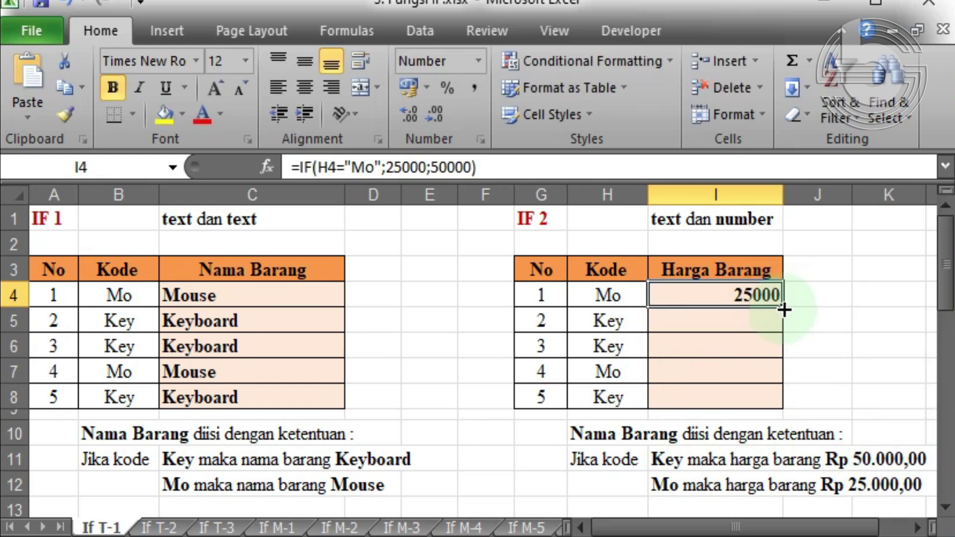
double_click(783, 309)
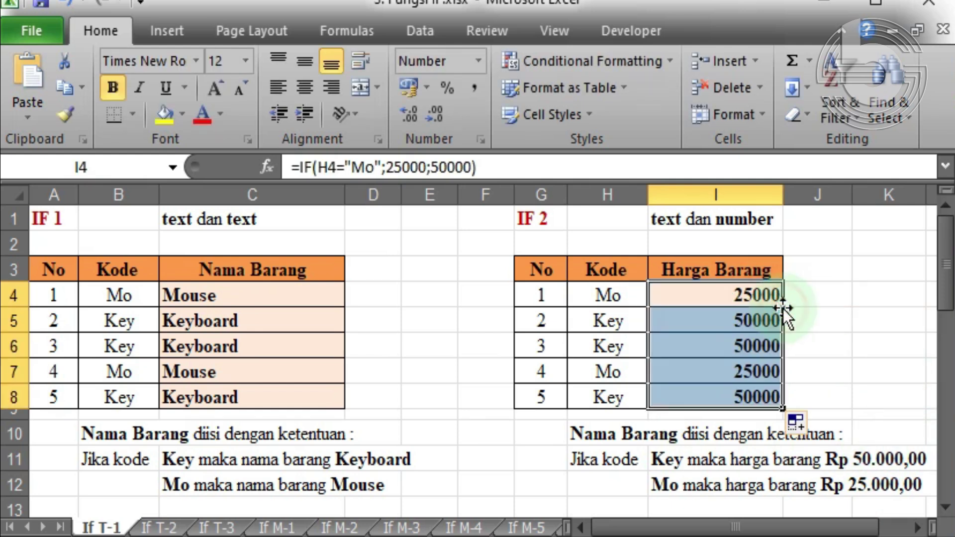
left_click(609, 295)
left_click(733, 299)
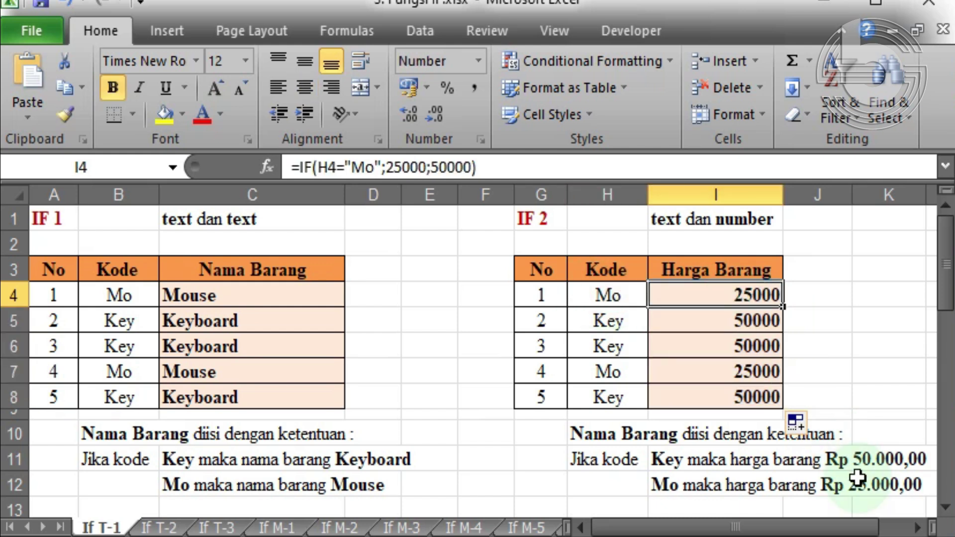
left_click(611, 322)
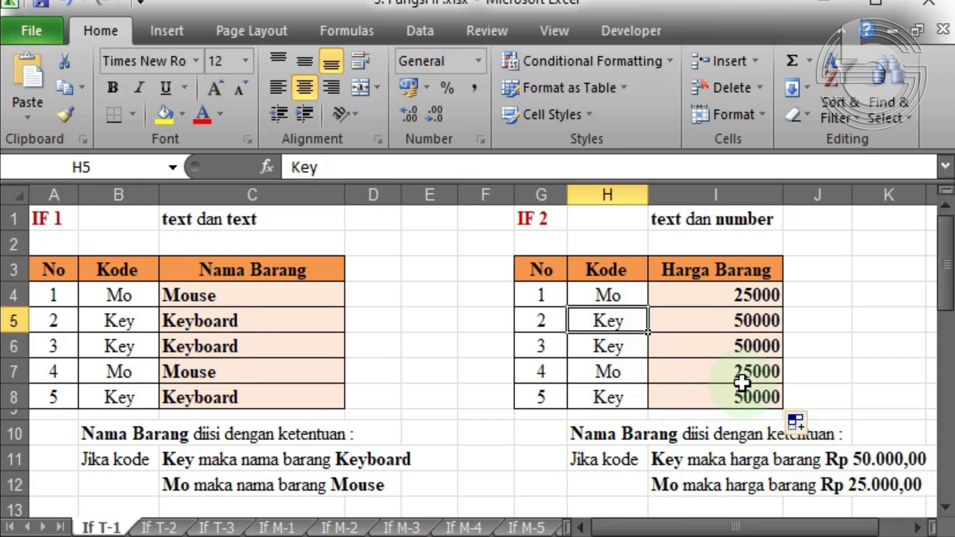
left_click(693, 301)
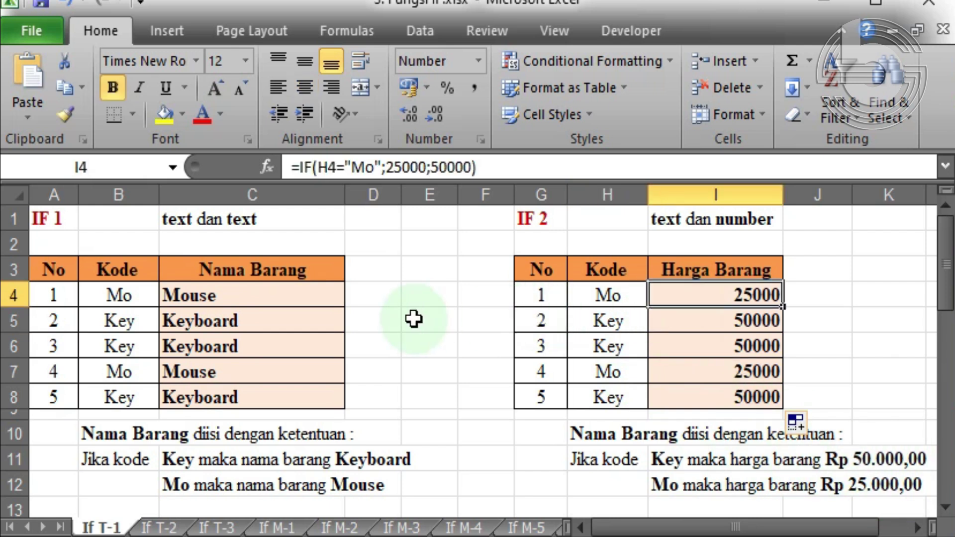
Enter the formula =IF(B17=1;"Keyboard";"Mouse") in cell C17 of the IF 3 table
scroll(331, 306, "down", 4)
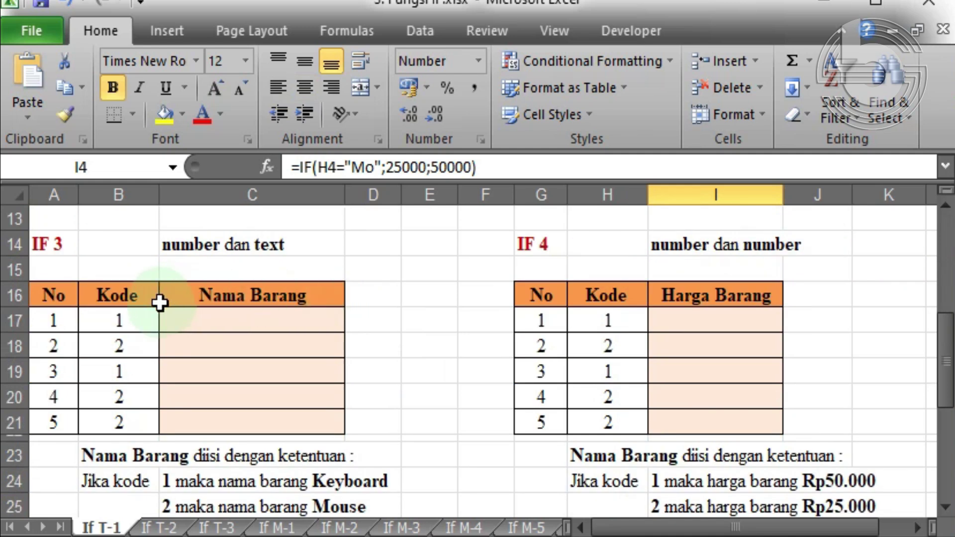
left_click(144, 319)
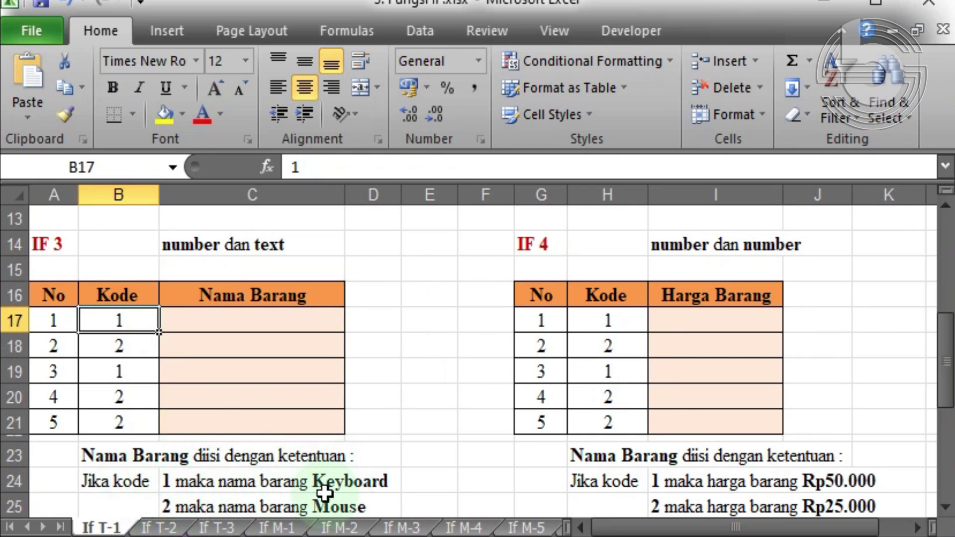
left_click(273, 320)
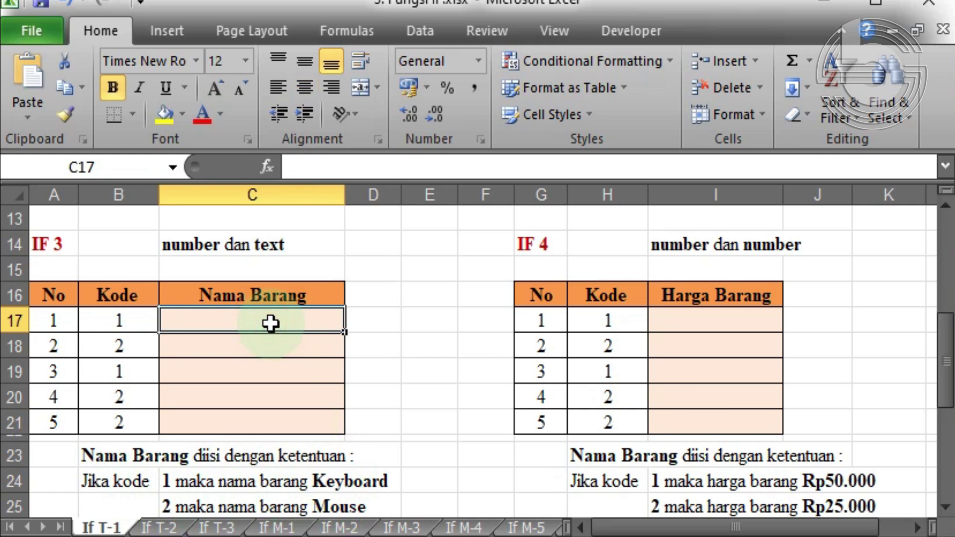
type("=if(")
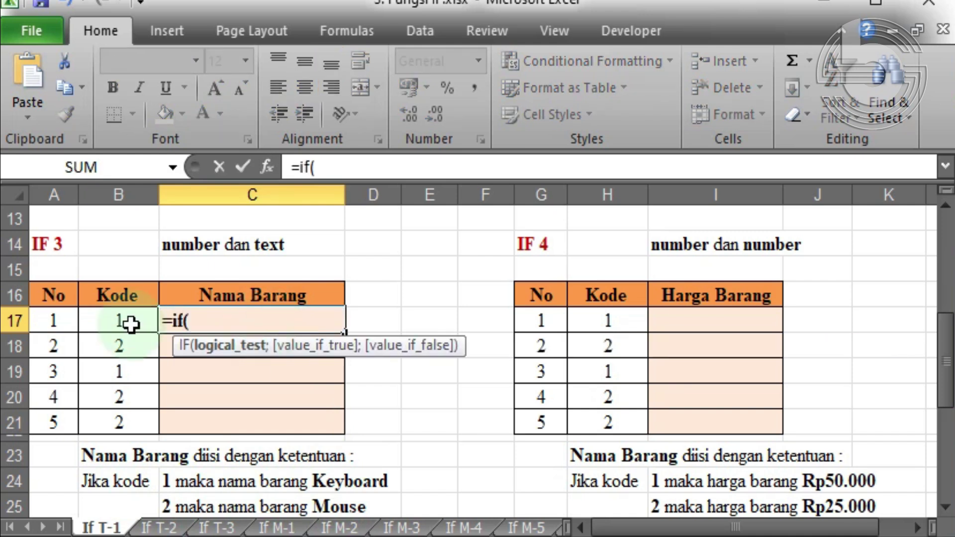
left_click(90, 324)
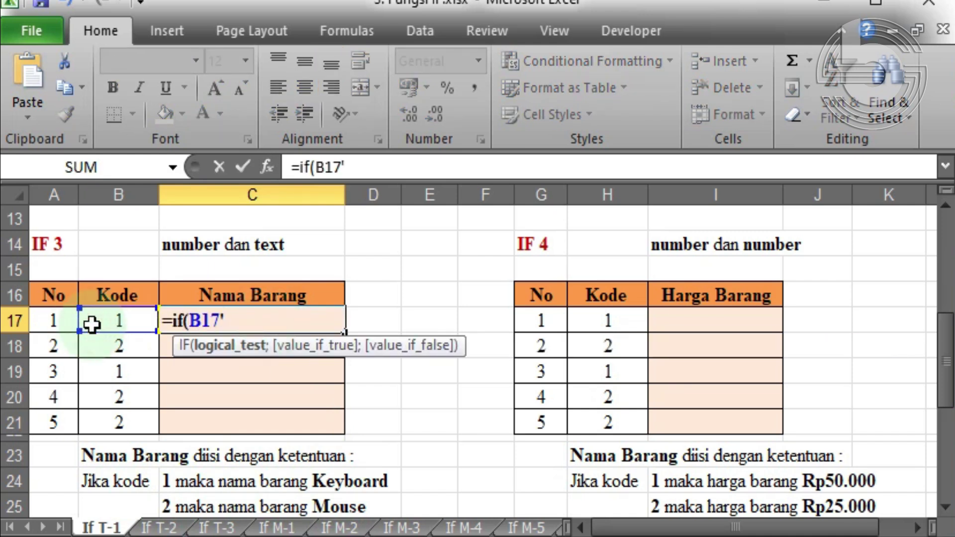
type("=1;\"Keyboard")
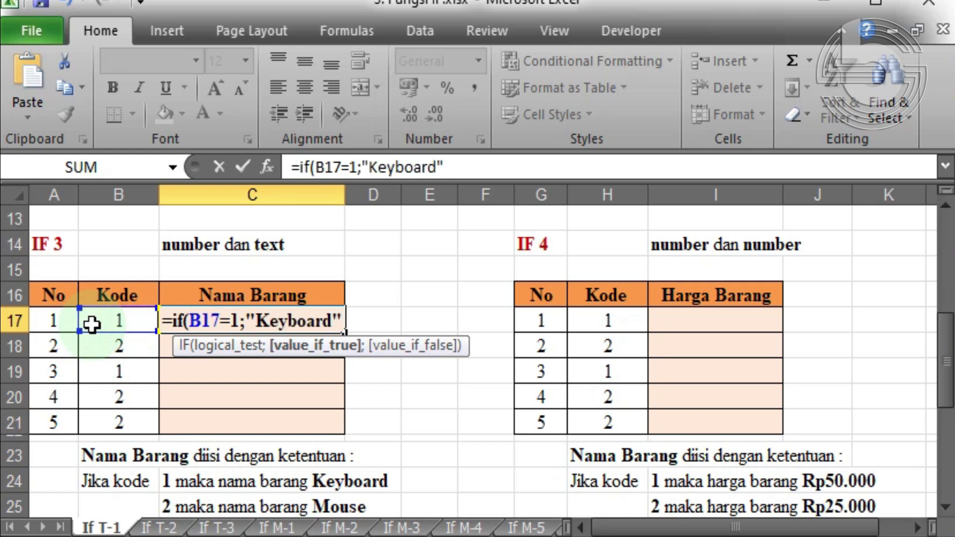
type(";")
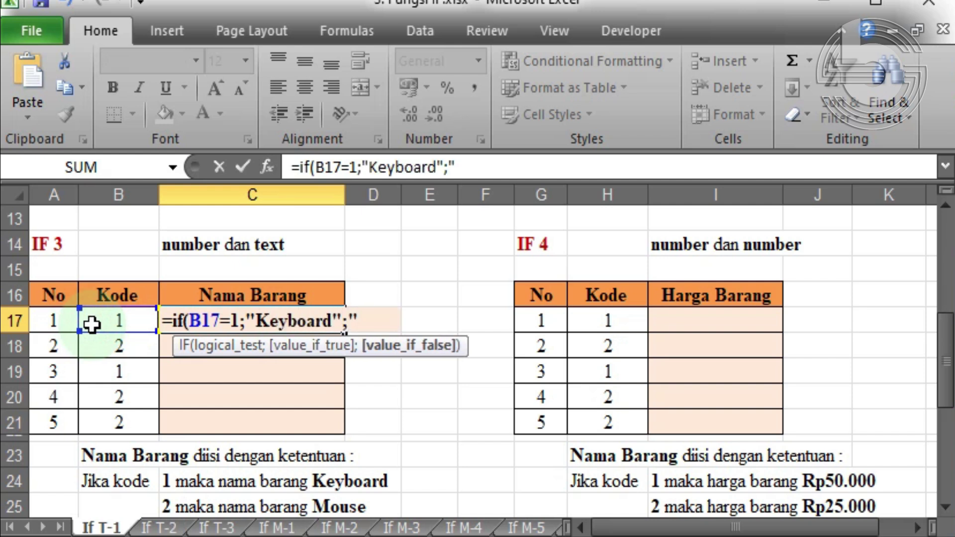
type("\"Mouse")
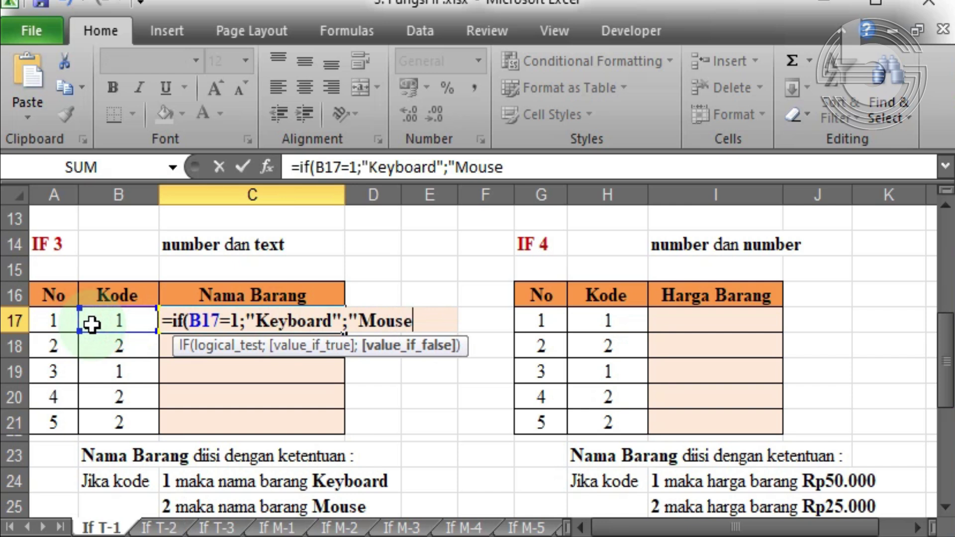
key("Return")
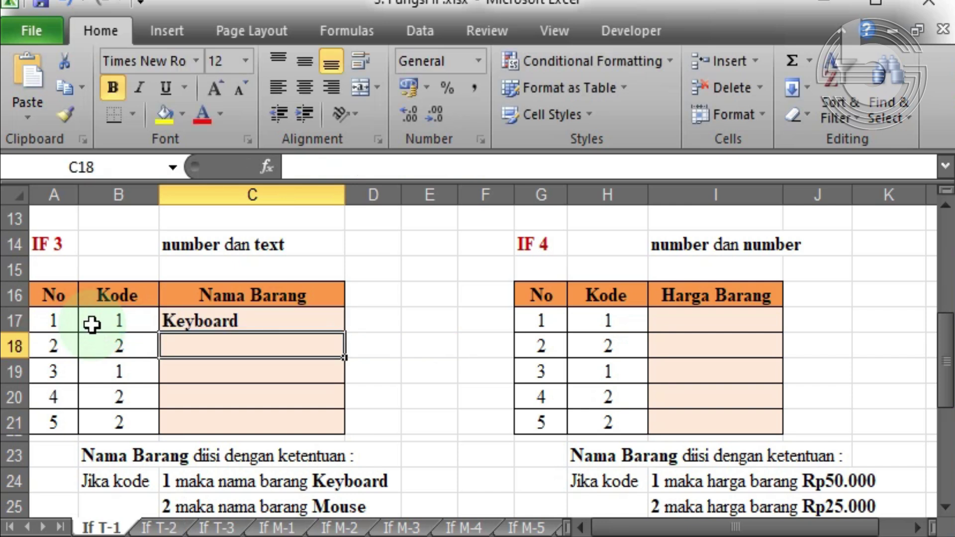
Fill the Nama Barang formula from C17 down to C21 in the IF 3 table
left_click(268, 315)
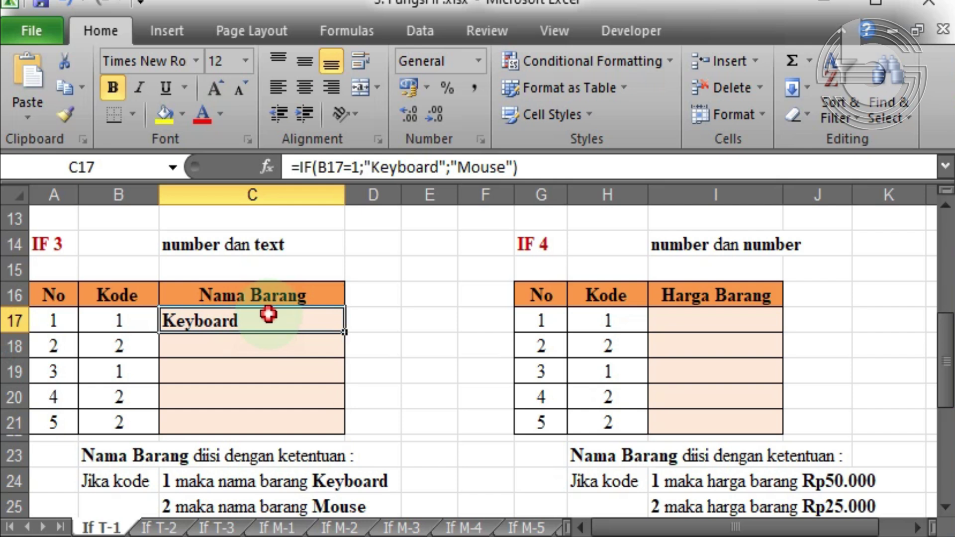
double_click(343, 333)
left_click(277, 324)
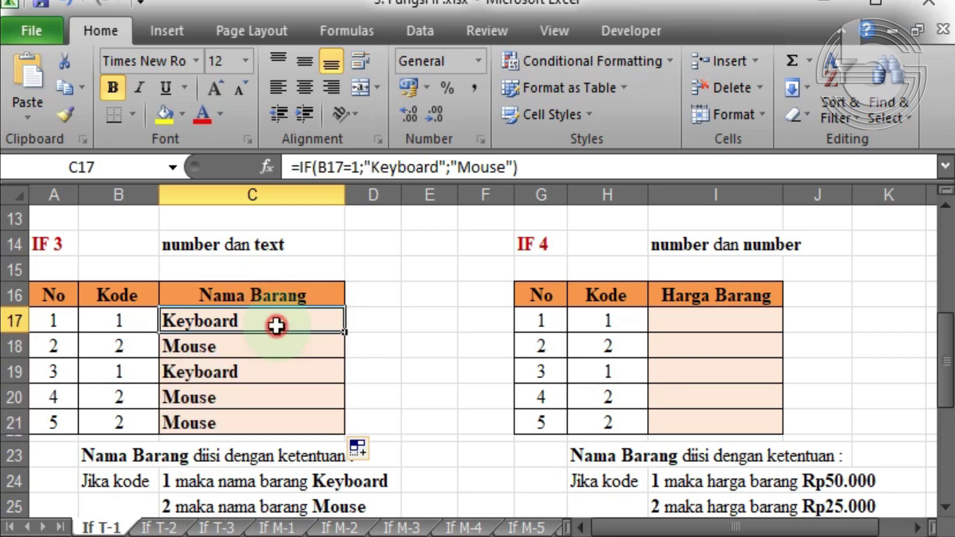
Check the Nama Barang results in C17 and C18 against their codes and the rules below the IF 3 table
left_click(147, 321)
left_click(194, 320)
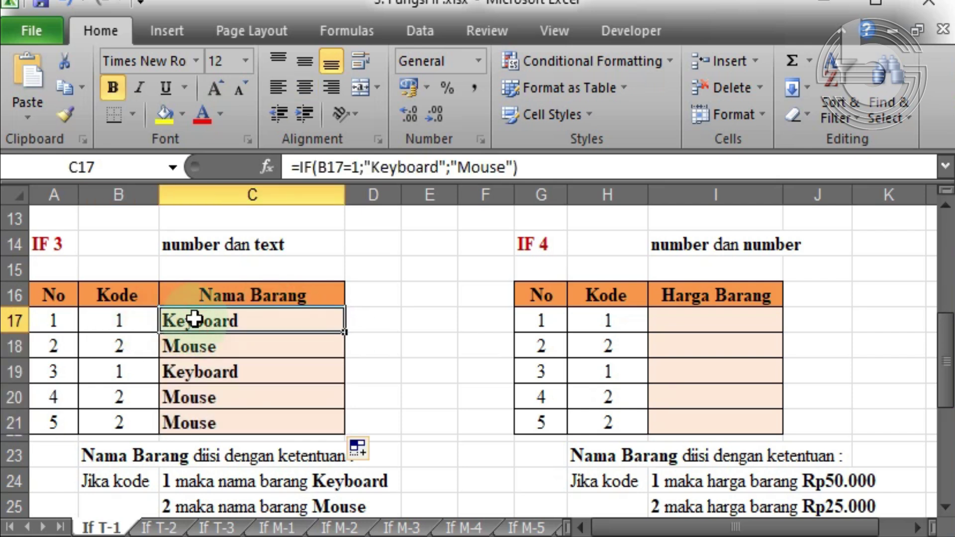
left_click(199, 345)
left_click(135, 348)
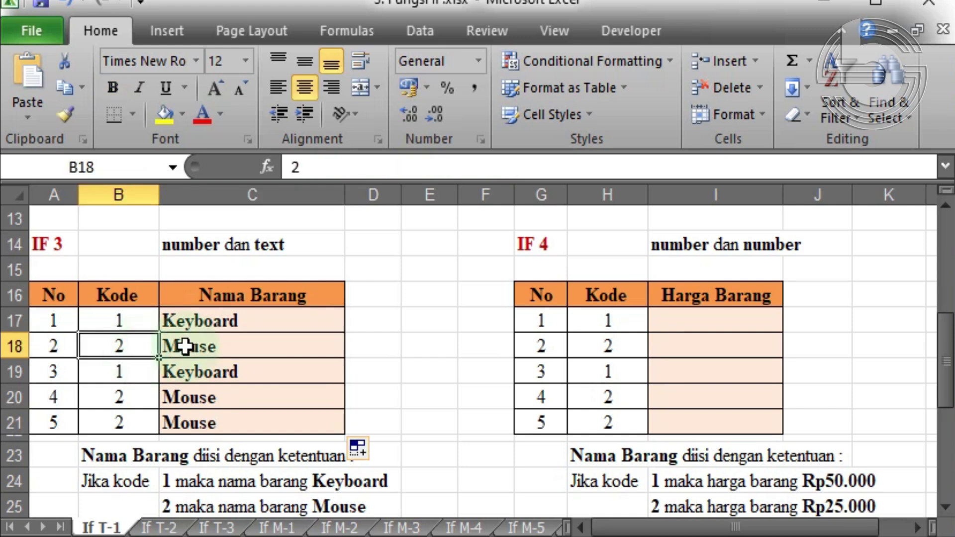
left_click(195, 321)
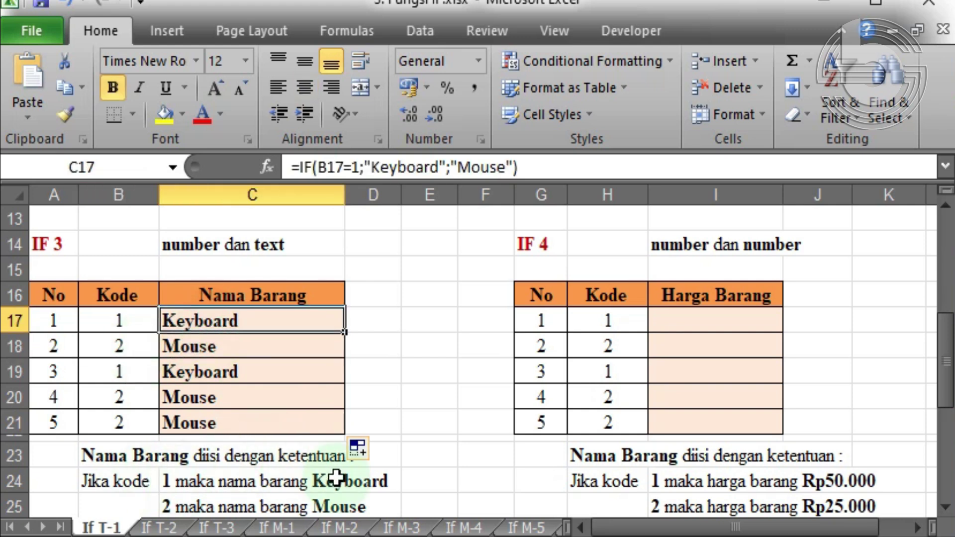
left_click(138, 342)
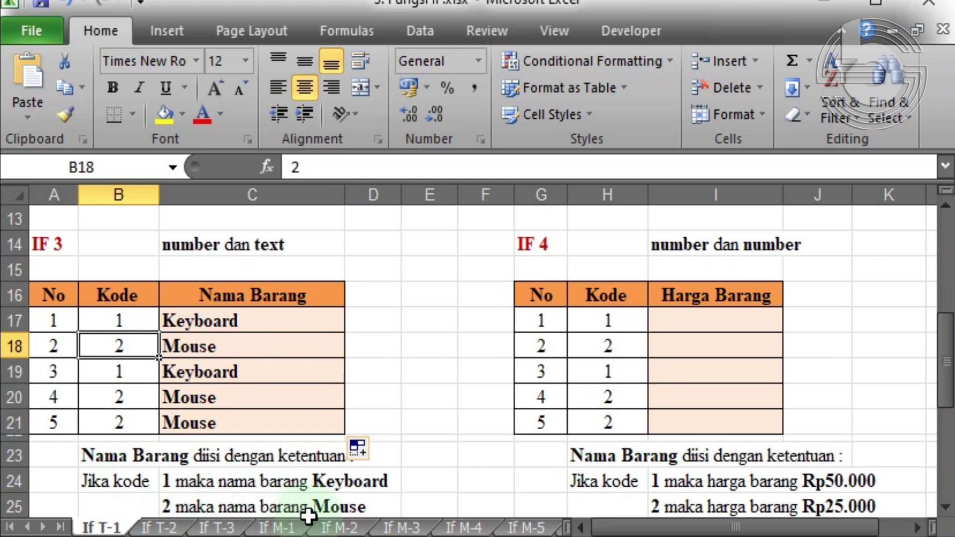
Enter the formula =IF(H17=1;50000;25000) in cell I17 of the IF 4 table
left_click(685, 316)
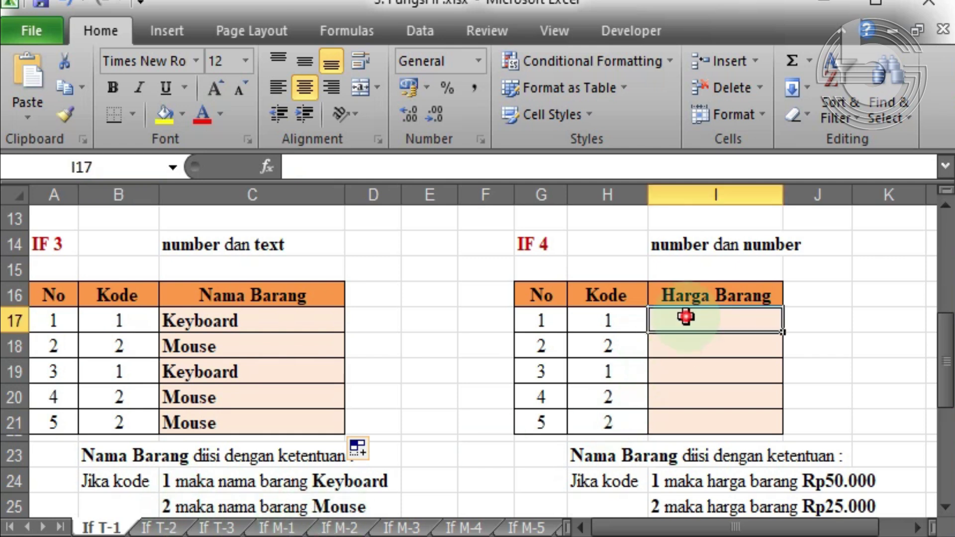
type("=if(")
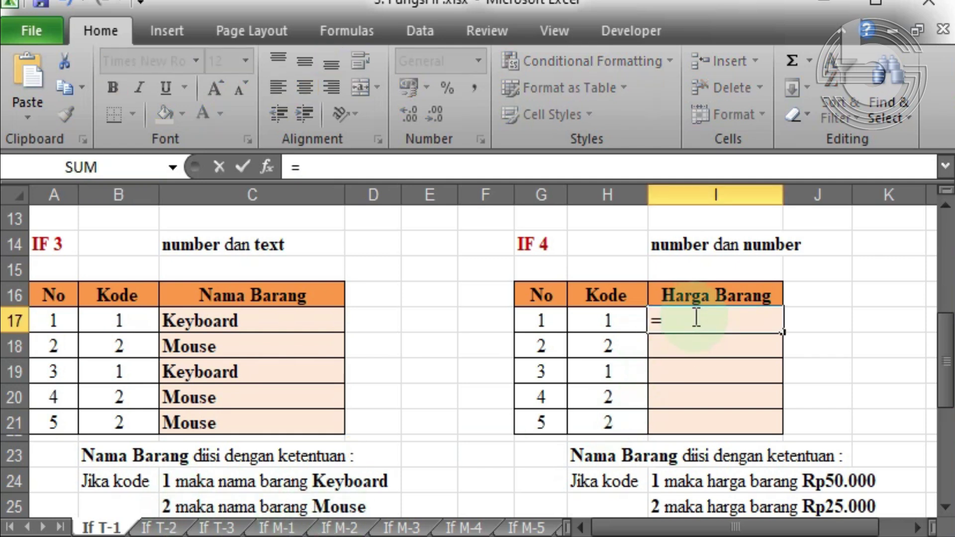
left_click(619, 316)
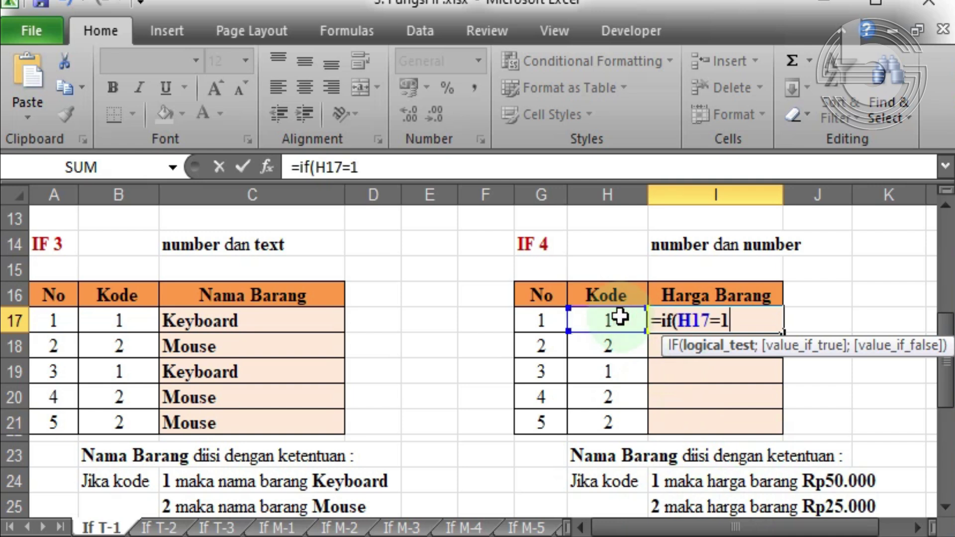
type("=1;")
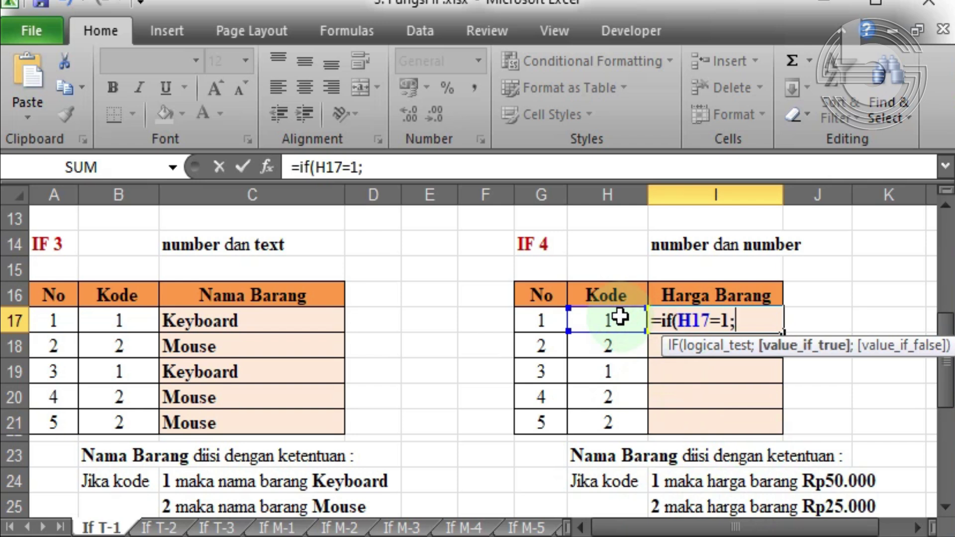
type("50000")
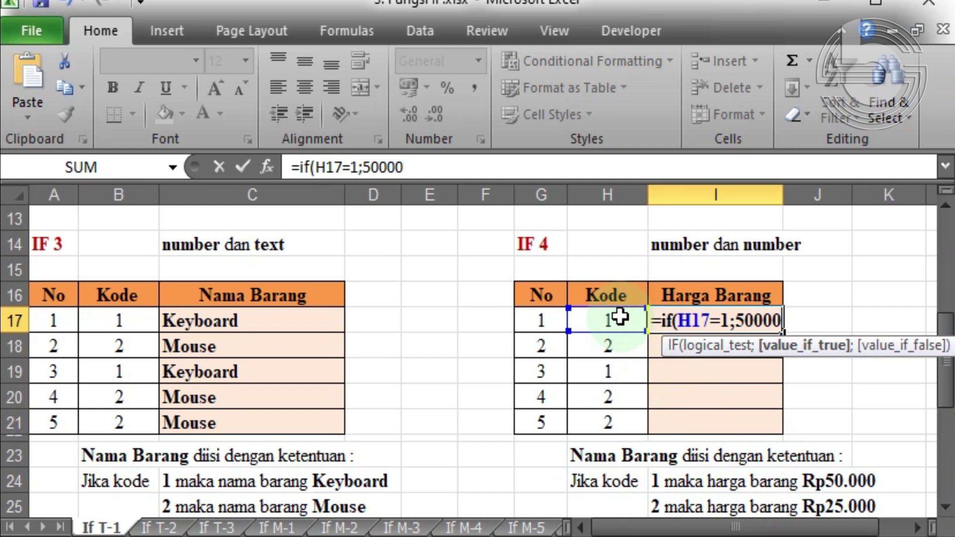
type(";250")
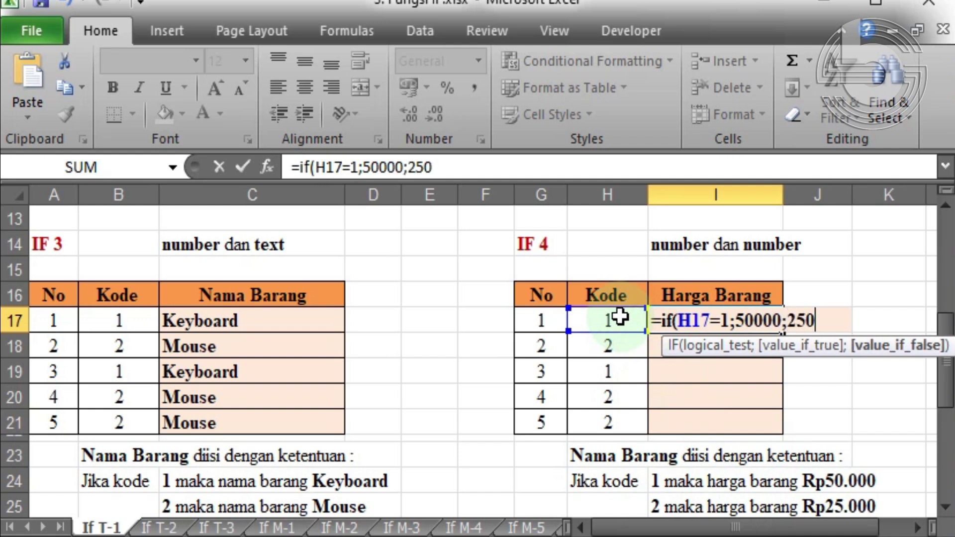
type("00)")
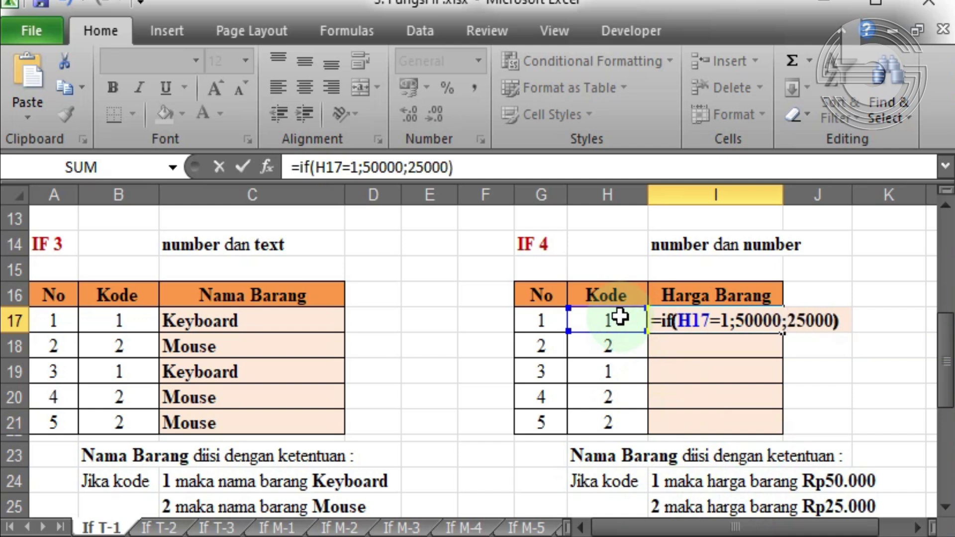
key("Return")
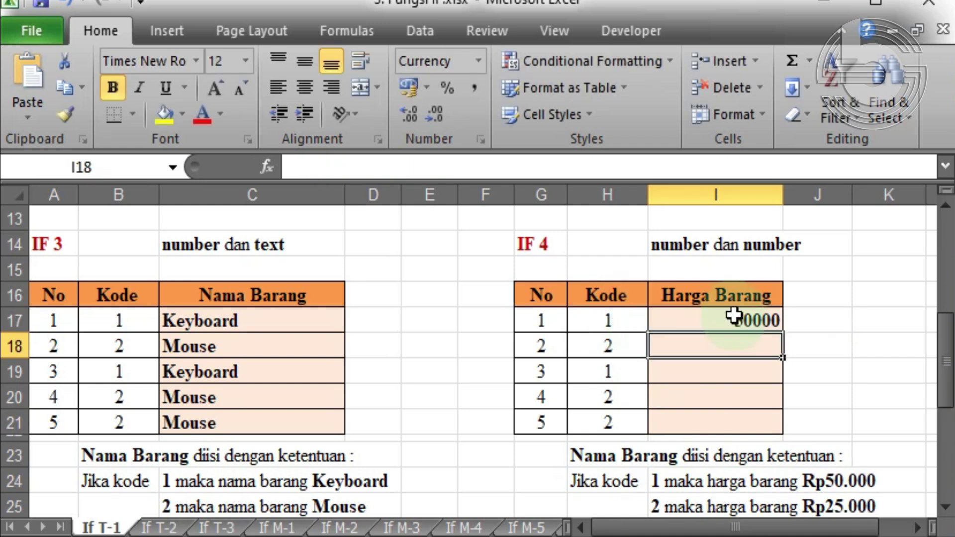
Fill the Harga Barang formula from I17 down to I21 in the IF 4 table
left_click(761, 318)
double_click(782, 333)
left_click(756, 324)
Check the IF 4 prices against their codes and compare the formulas in I17 and C17
left_click(592, 322)
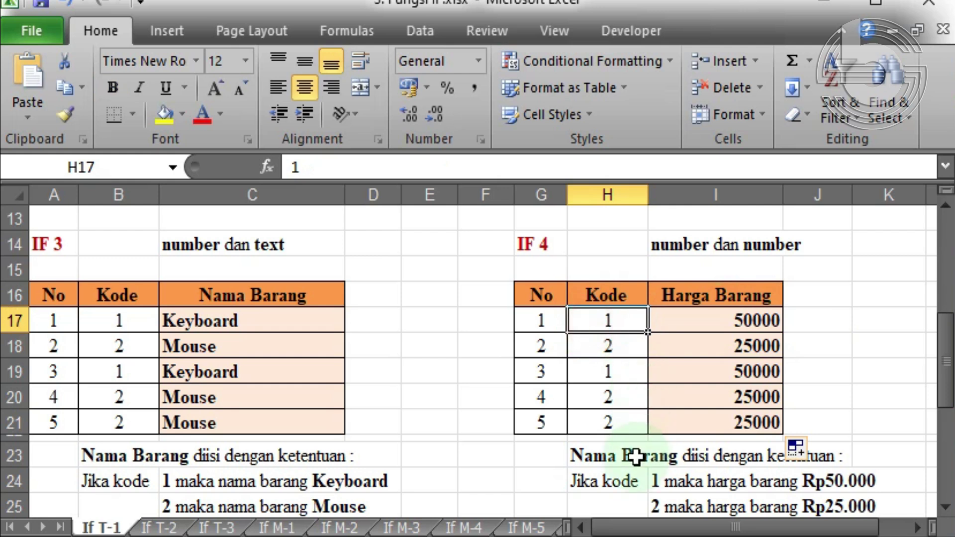
left_click(611, 344)
left_click(634, 371)
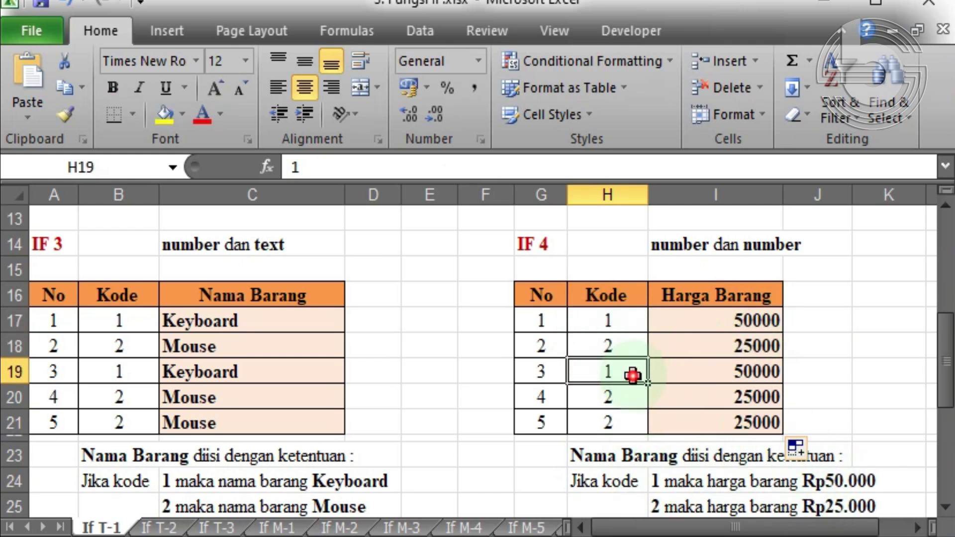
left_click(714, 320)
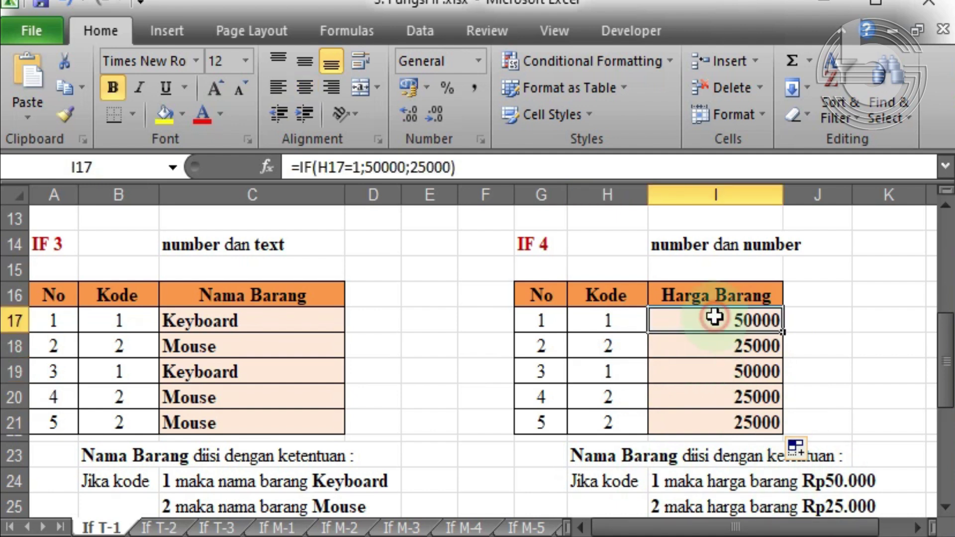
left_click(273, 326)
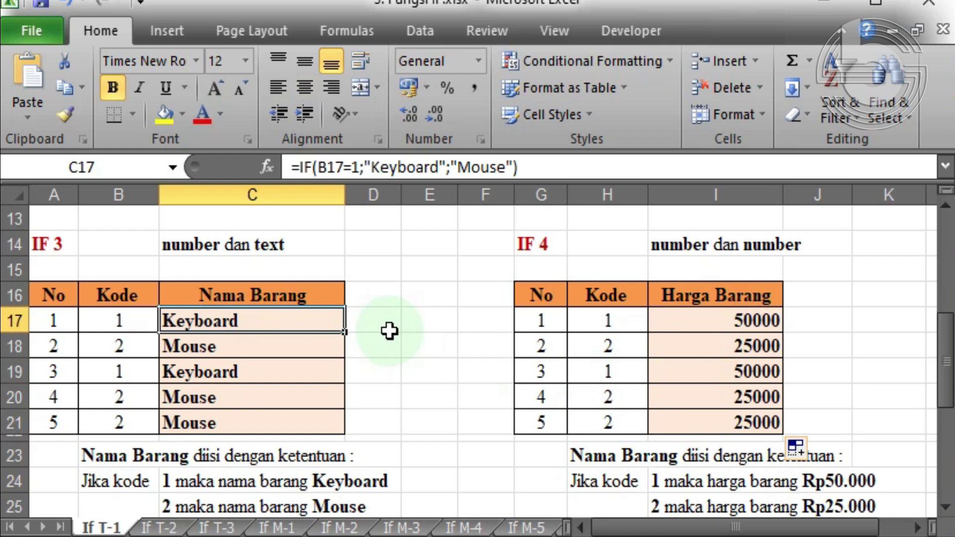
scroll(390, 331, "down", 3)
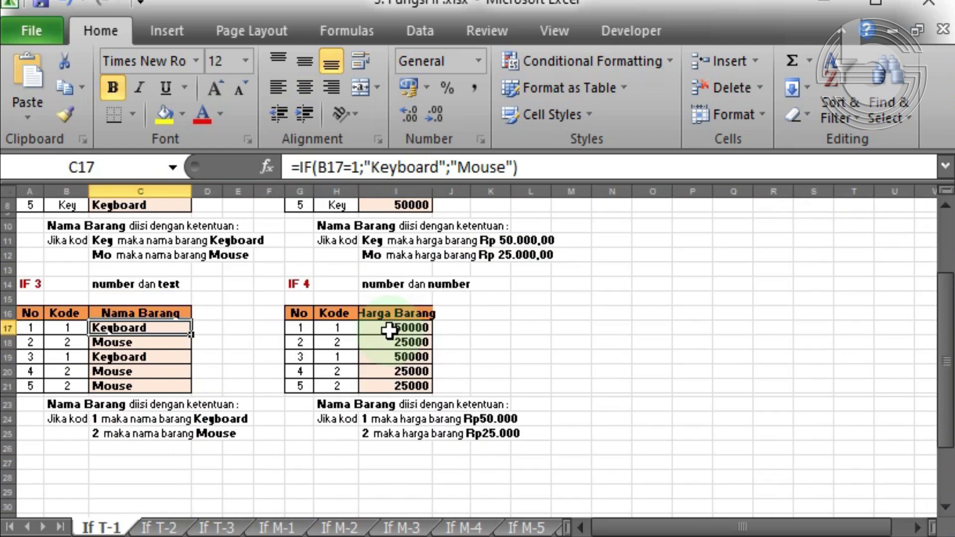
scroll(389, 331, "up", 3)
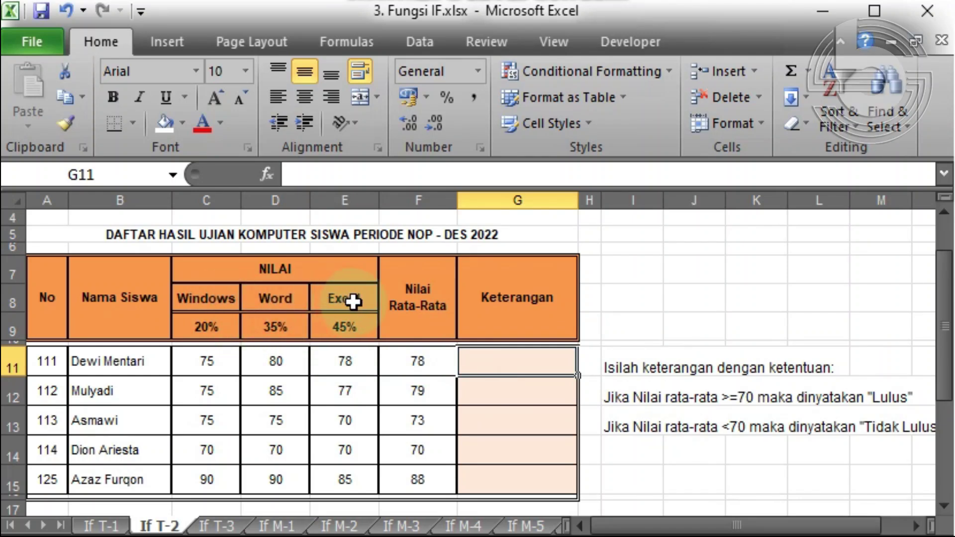
Enter the formula =IF(F11>=70;"Lulus";"Tidak Lulus") in cell G11 of the Keterangan column on the If T-2 sheet
left_click(492, 360)
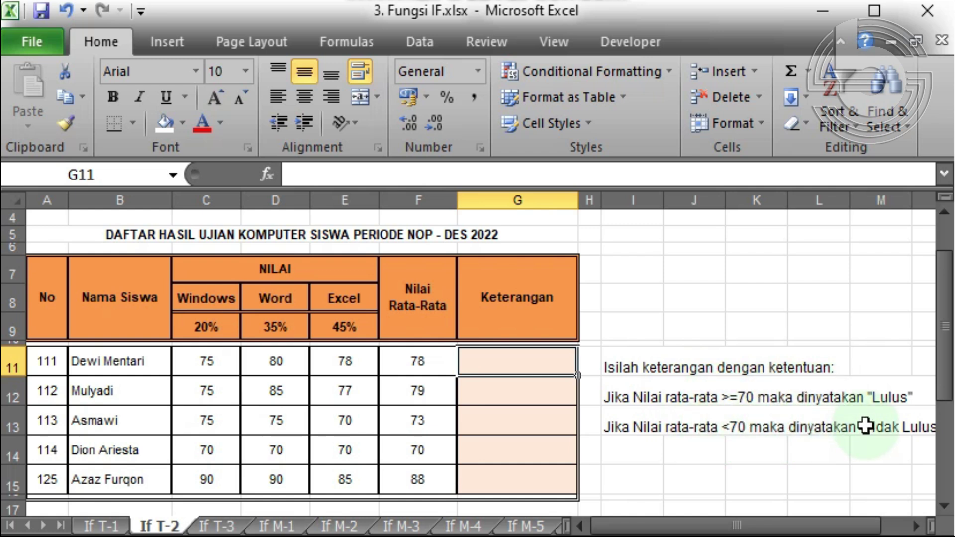
left_click(541, 365)
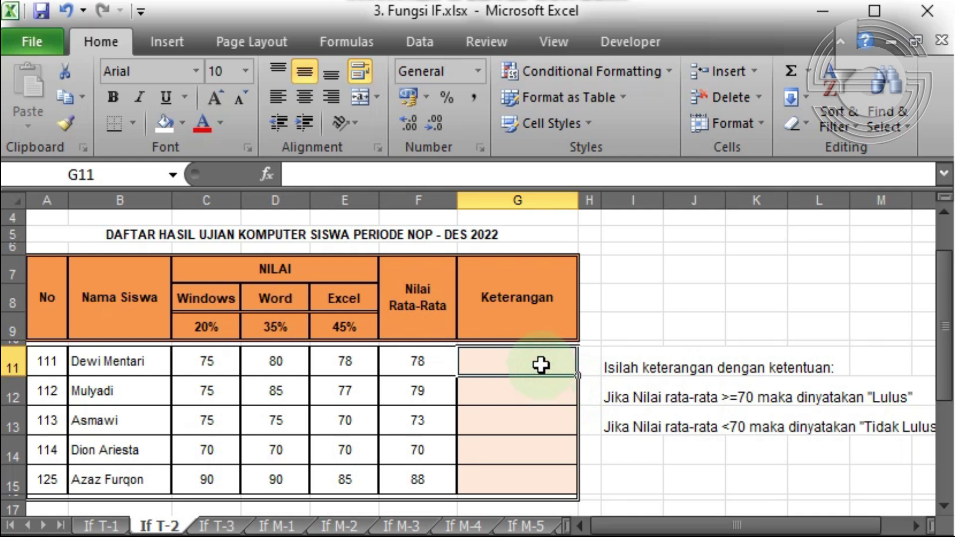
type("=i")
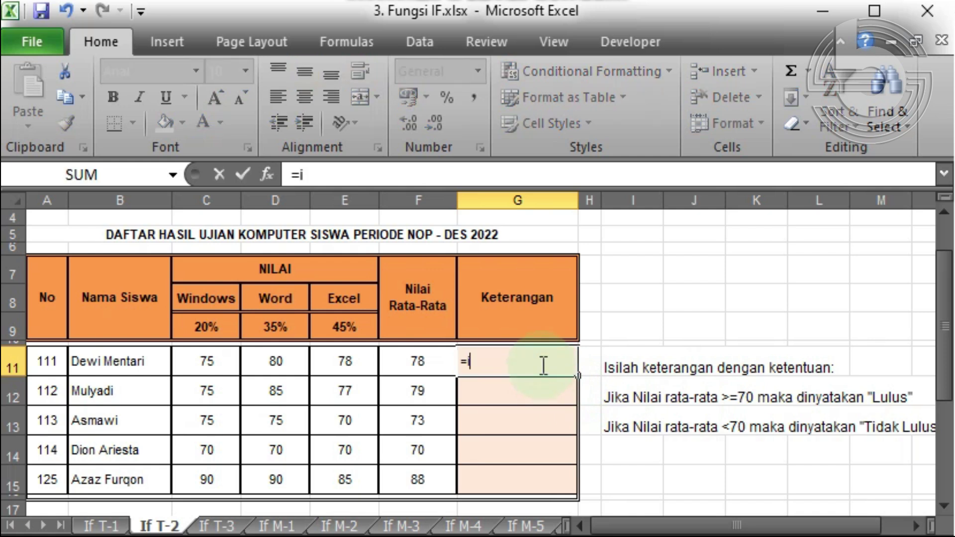
type("f(")
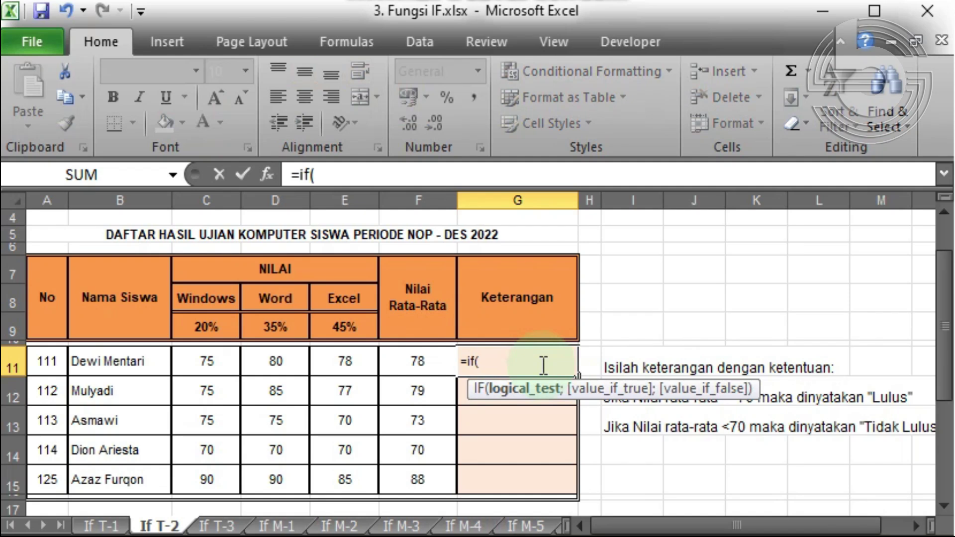
left_click(426, 364)
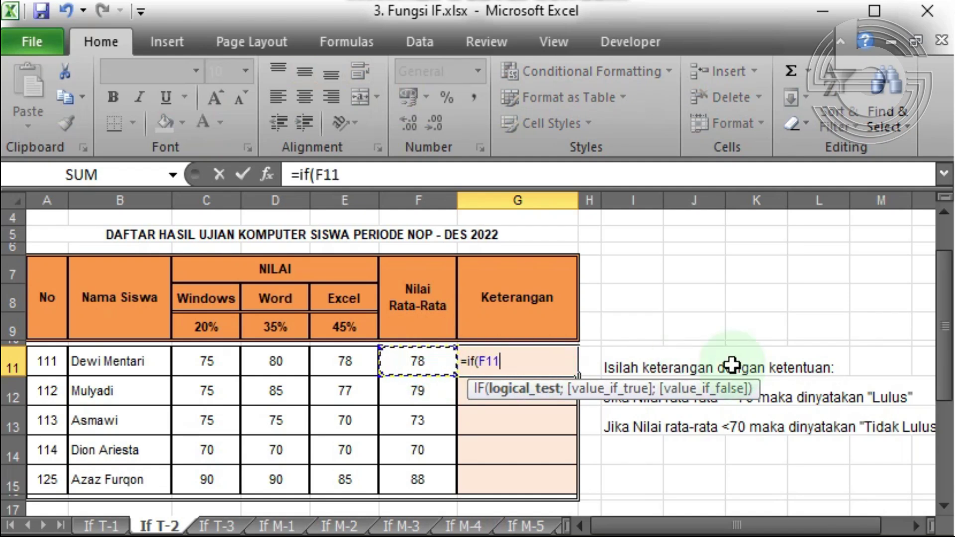
type(">=70")
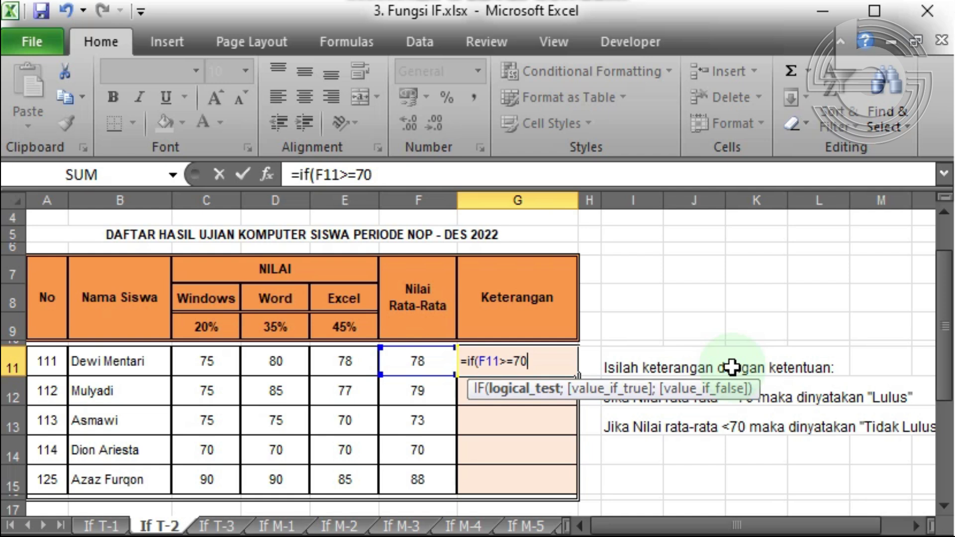
type(";\"L")
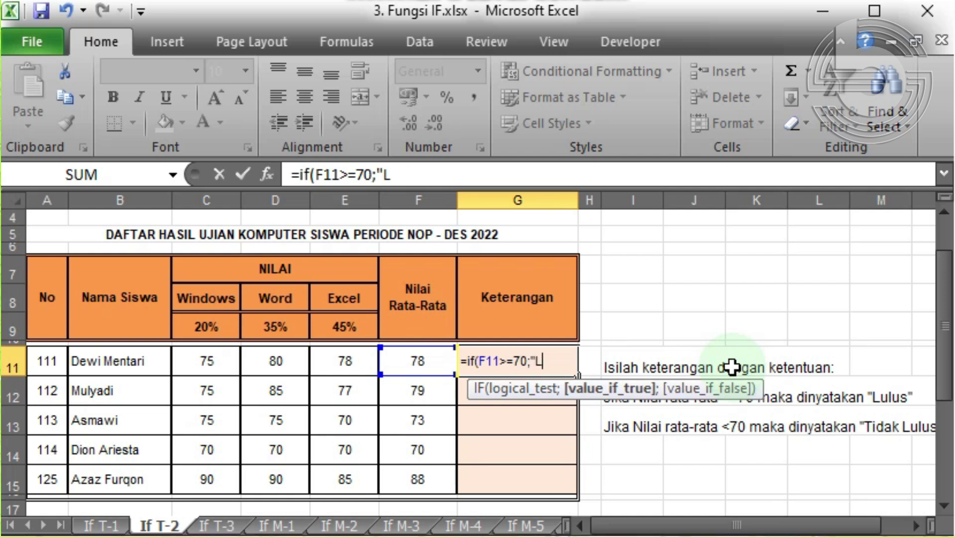
type("ulus\";")
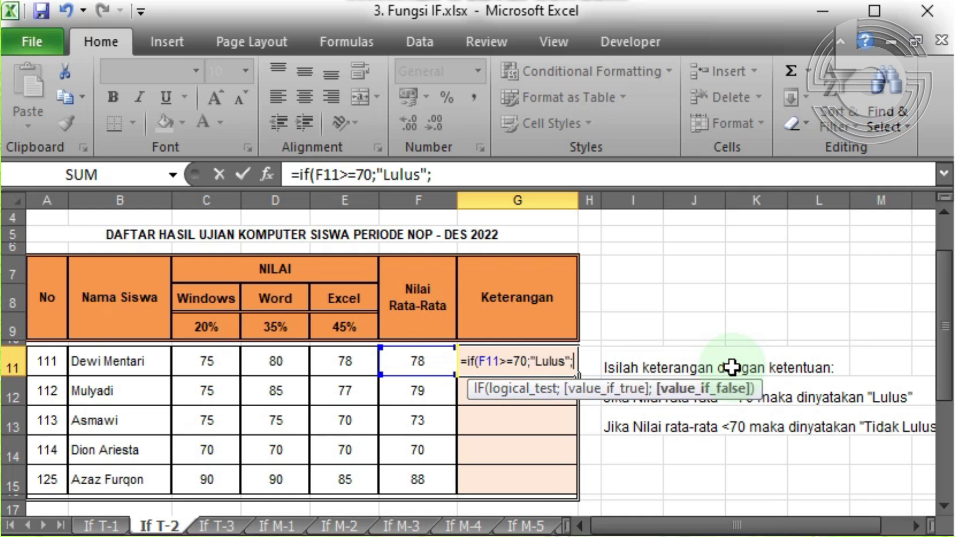
type("\"Tidak")
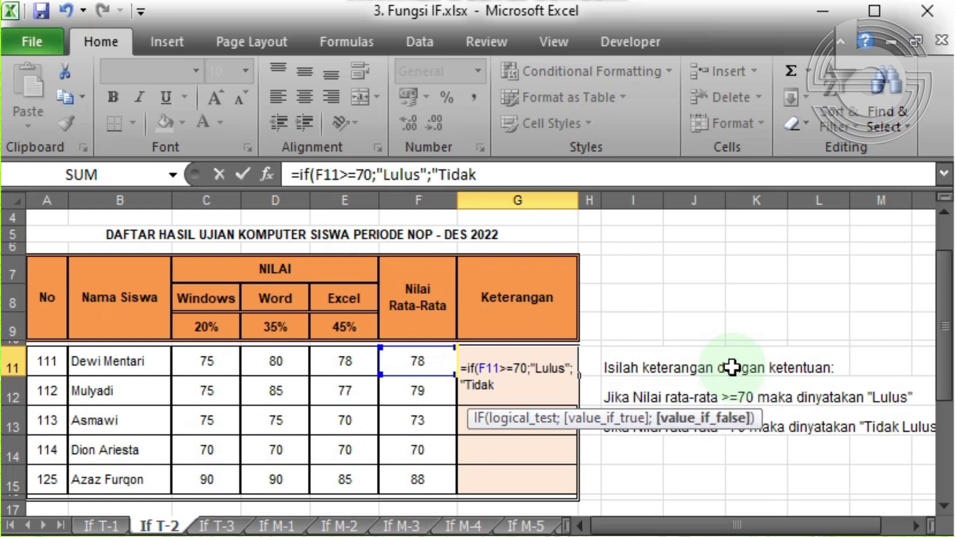
type(" Lulus")
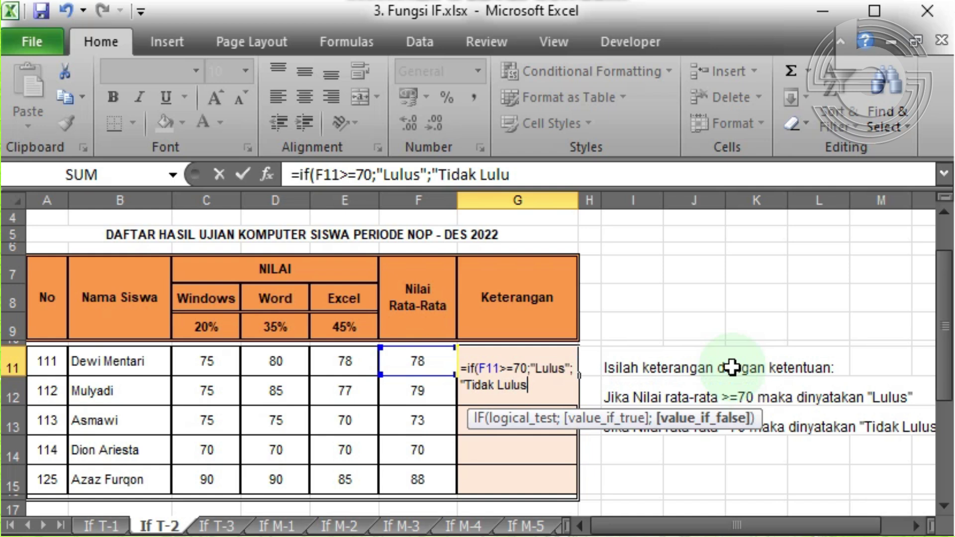
type("\")")
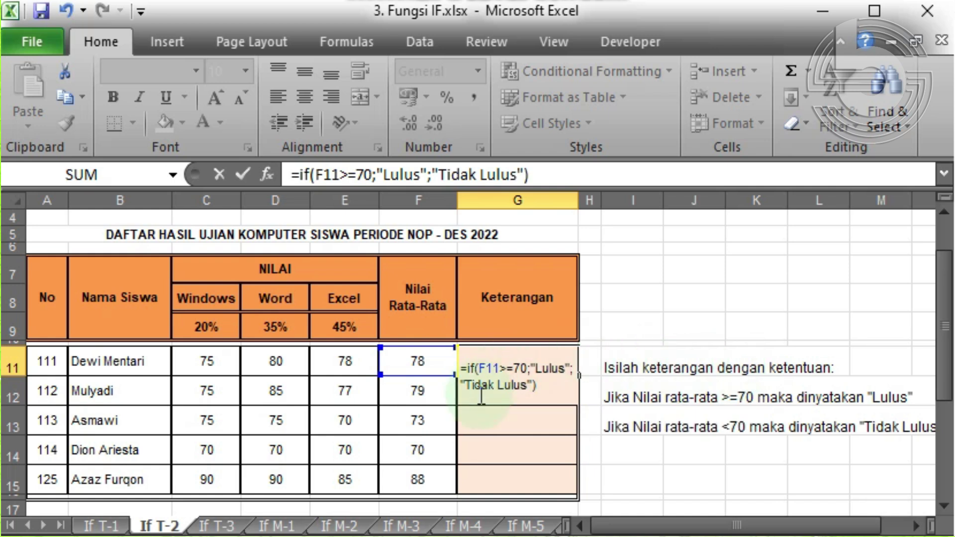
key("Return")
Fill the Keterangan formula from G11 down to G15
left_click(492, 362)
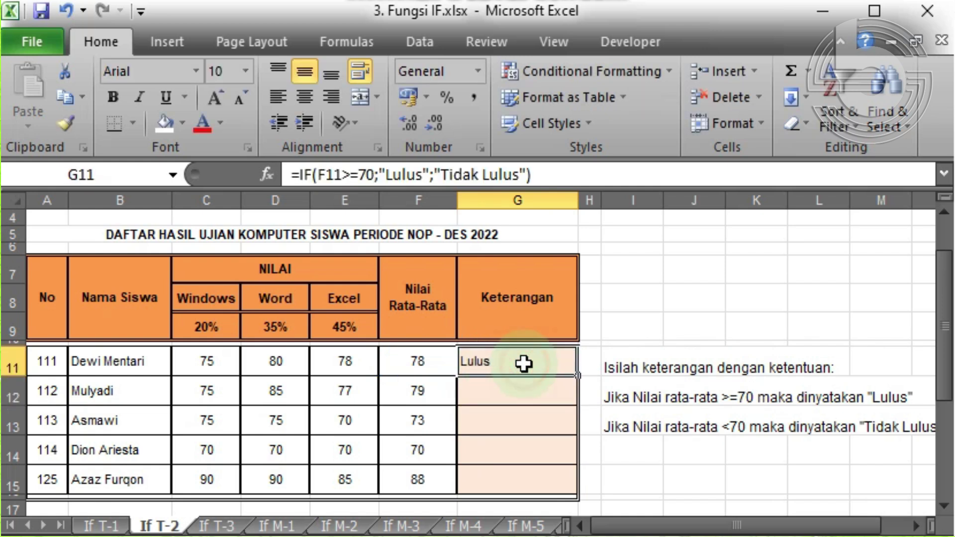
double_click(577, 381)
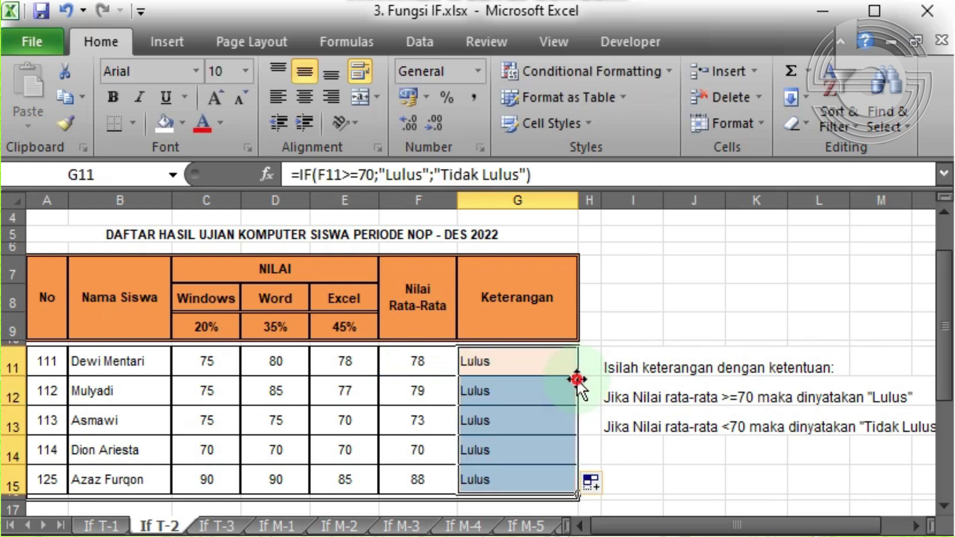
left_click(506, 366)
Check the Keterangan results in rows 11, 14 and 15 against the students' scores and averages
left_click(428, 366)
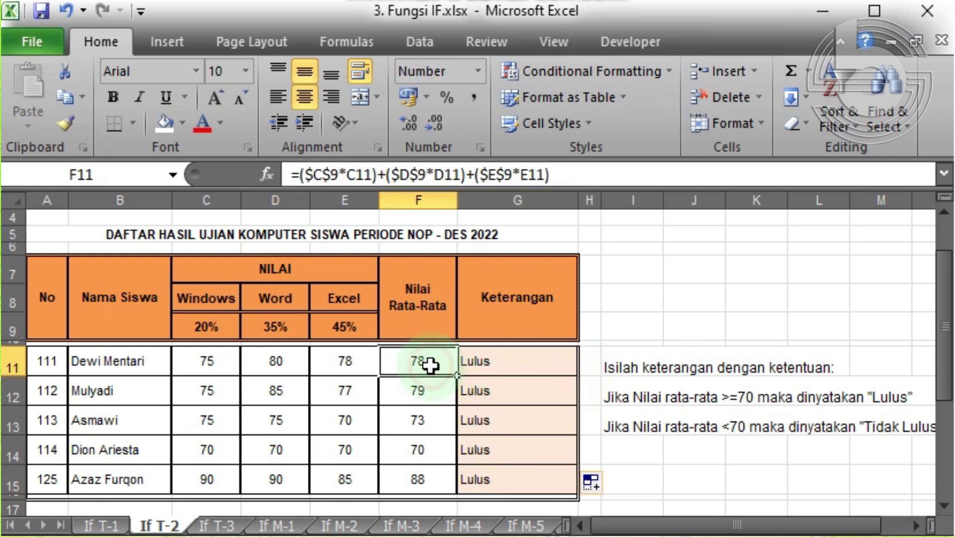
left_click(503, 364)
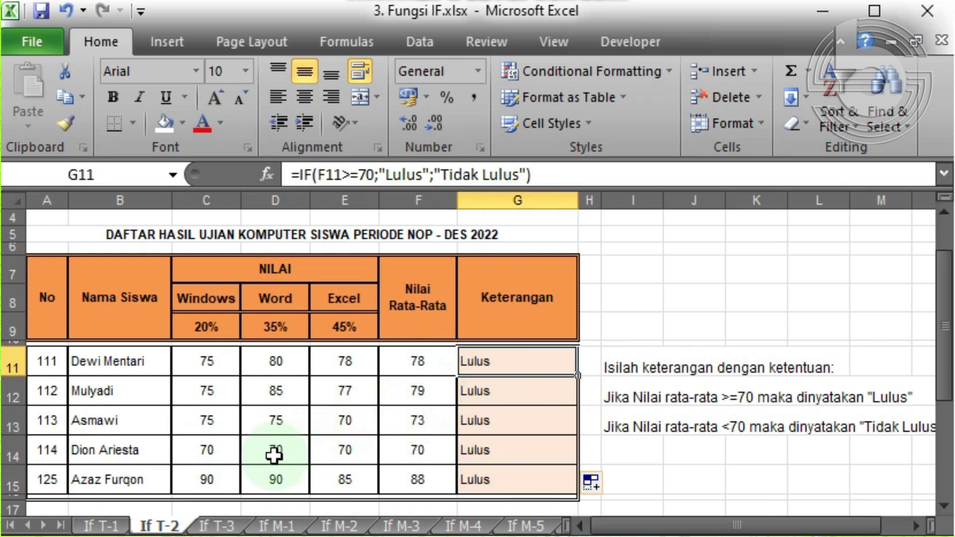
left_click(220, 456)
left_click(465, 451)
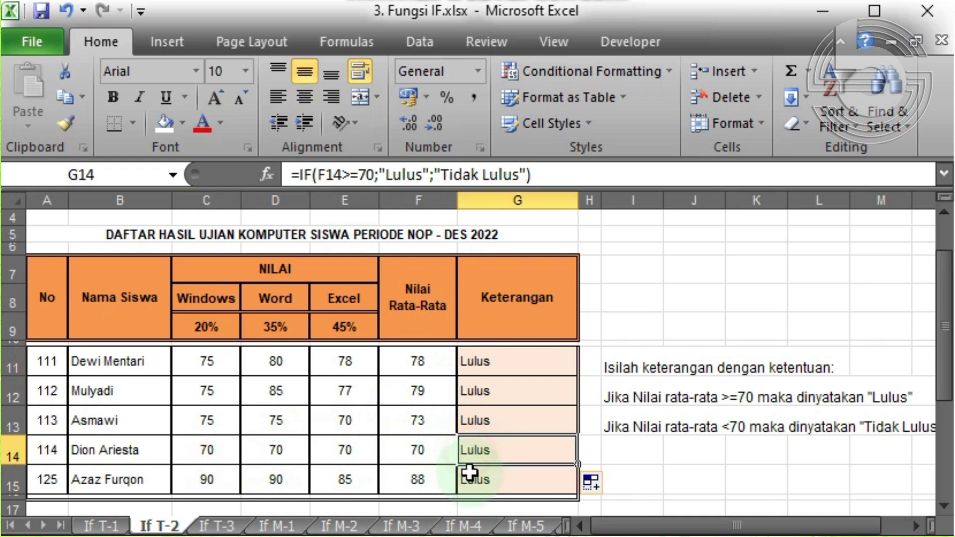
left_click(487, 485)
left_click(482, 366)
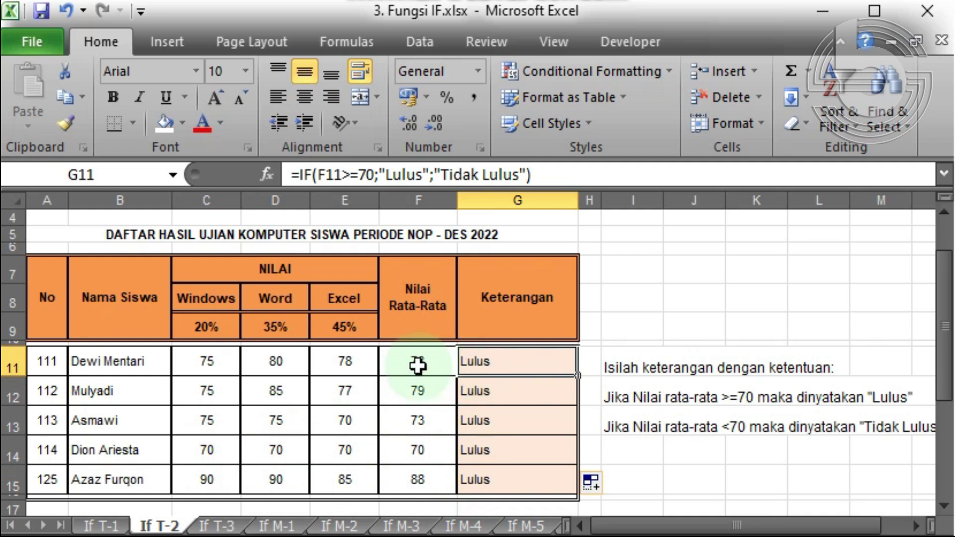
Set the Excel score in E14 to 68 and check the average and Keterangan result in row 14
left_click(351, 453)
type("68")
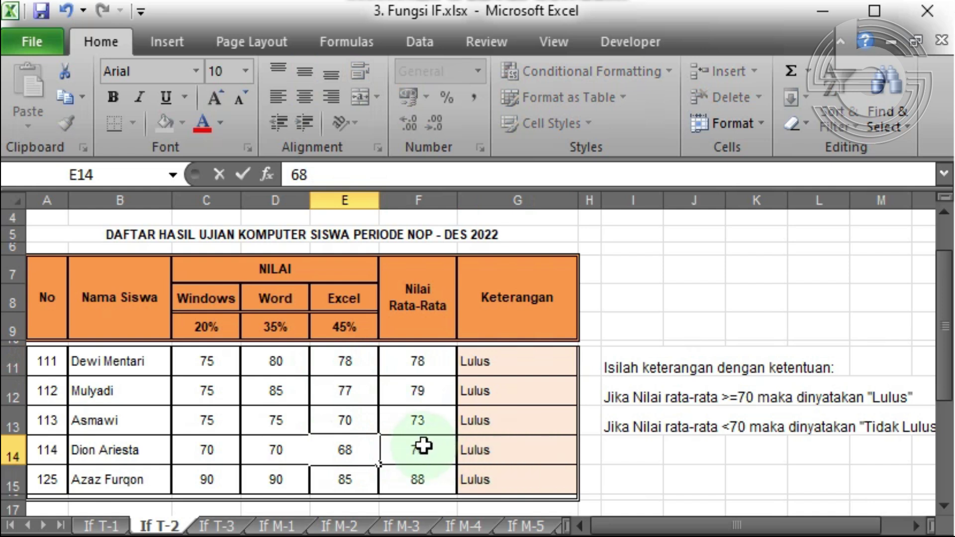
left_click(527, 447)
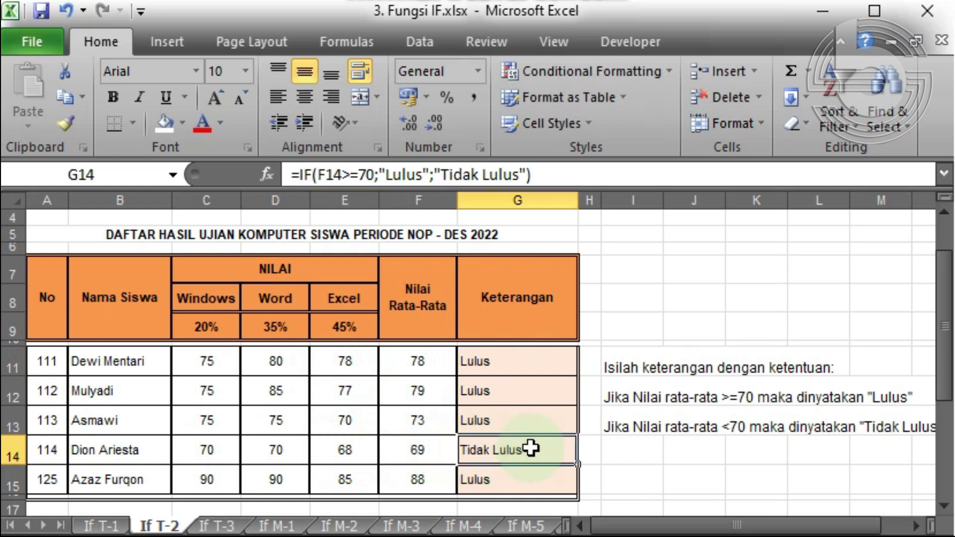
left_click(605, 450)
left_click(508, 455)
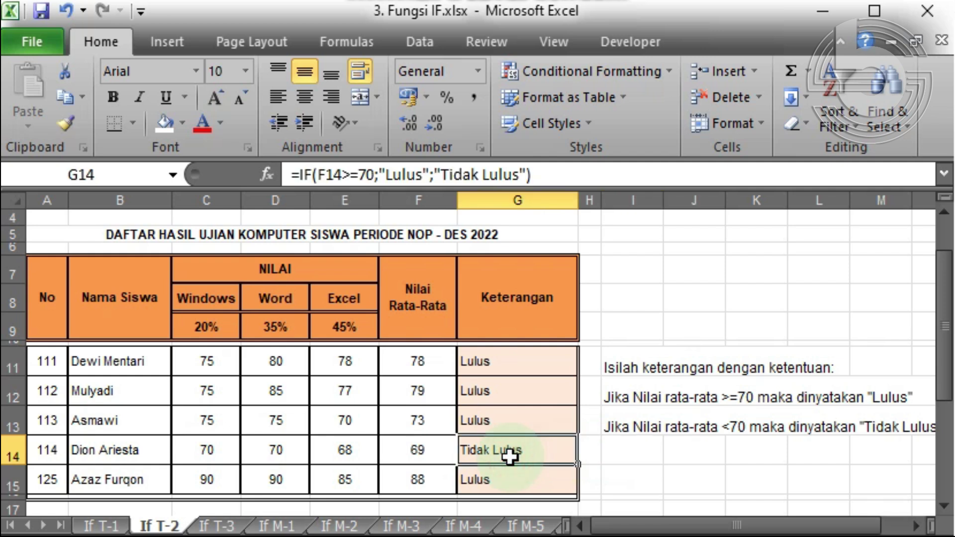
left_click(419, 451)
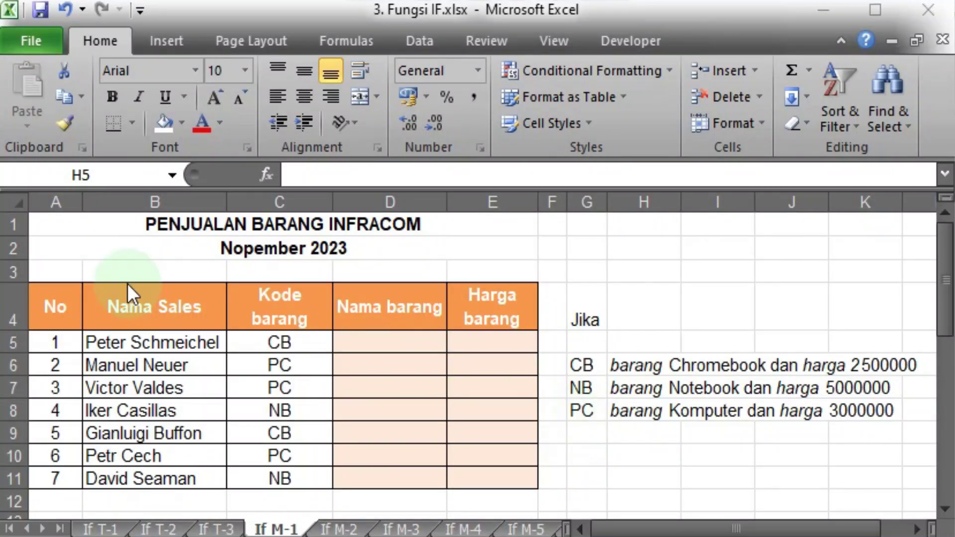
Review the Kode barang, Nama barang and Harga barang columns against the code rules under Jika on the If M-1 sheet
left_click(275, 309)
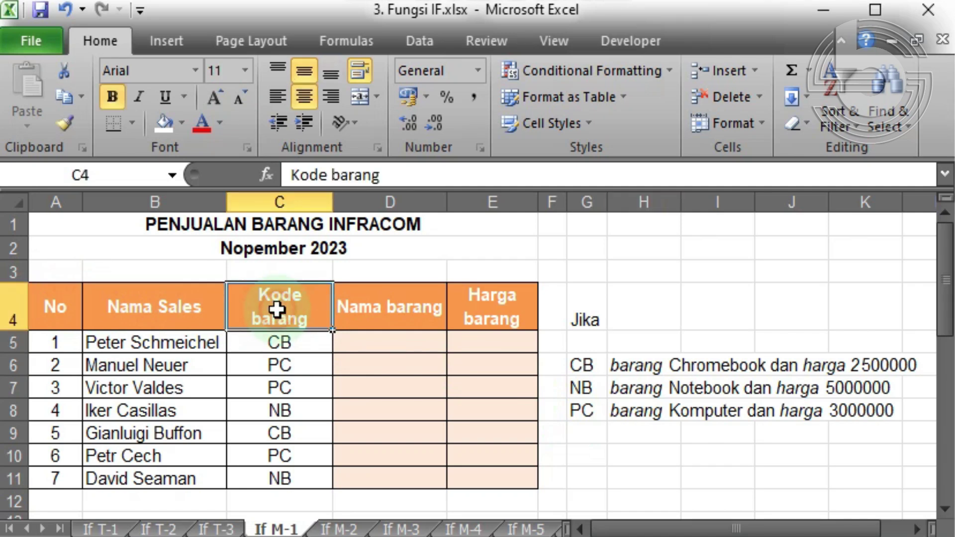
left_click(589, 365)
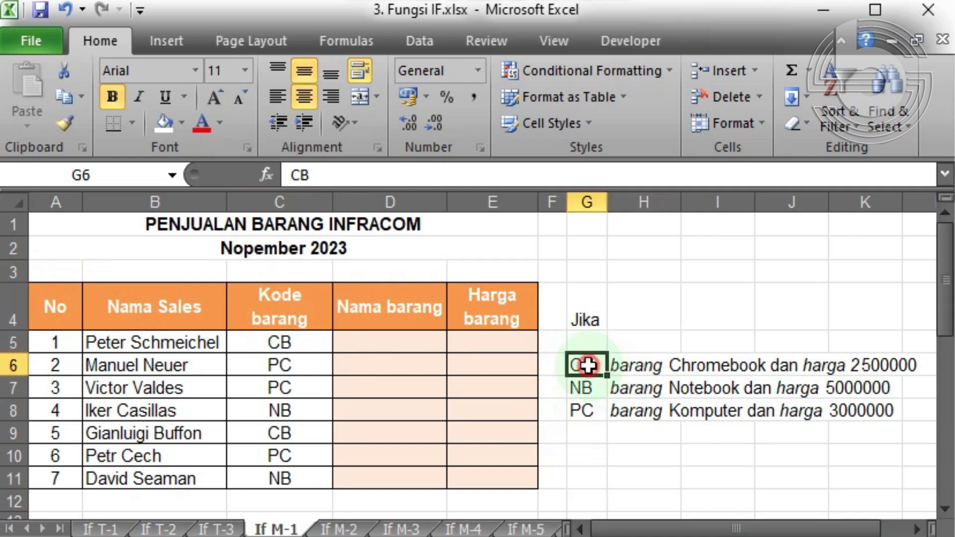
left_click(357, 304)
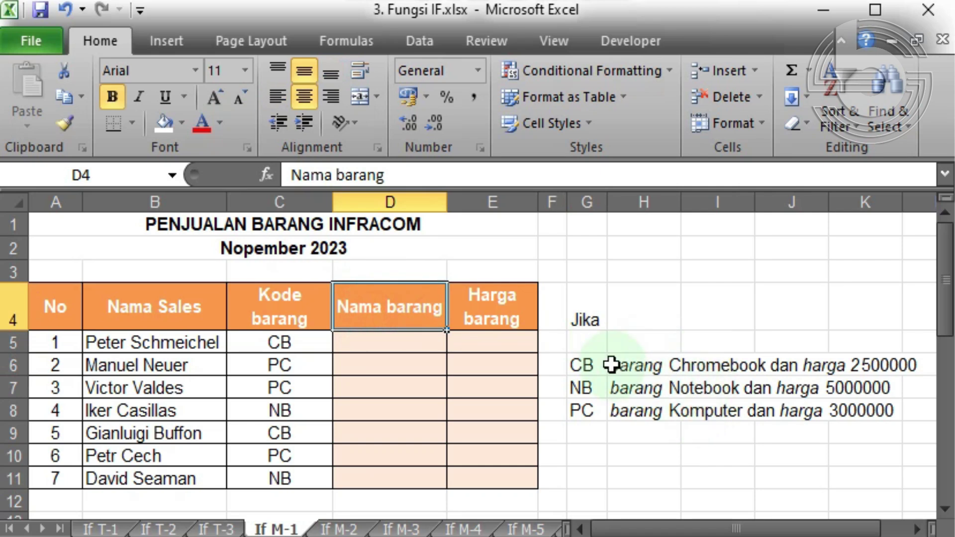
left_click(487, 305)
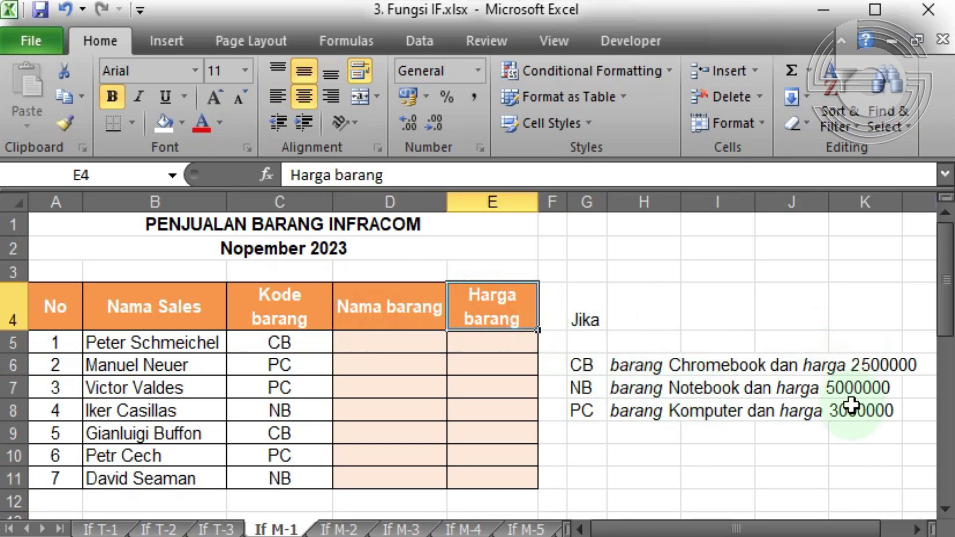
Begin an IF formula in D5 of the Nama barang column that returns "Chromebook" when C5="CB"
left_click(435, 345)
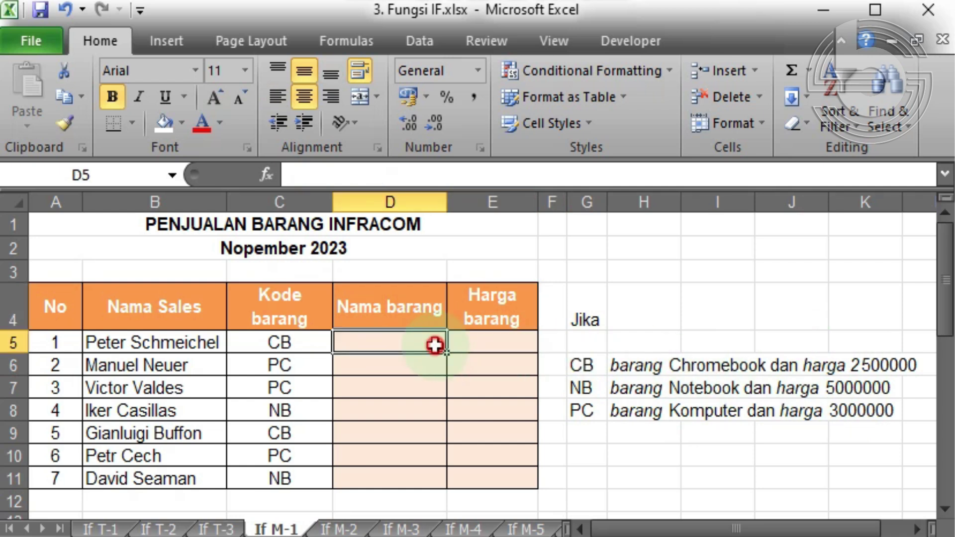
type("=")
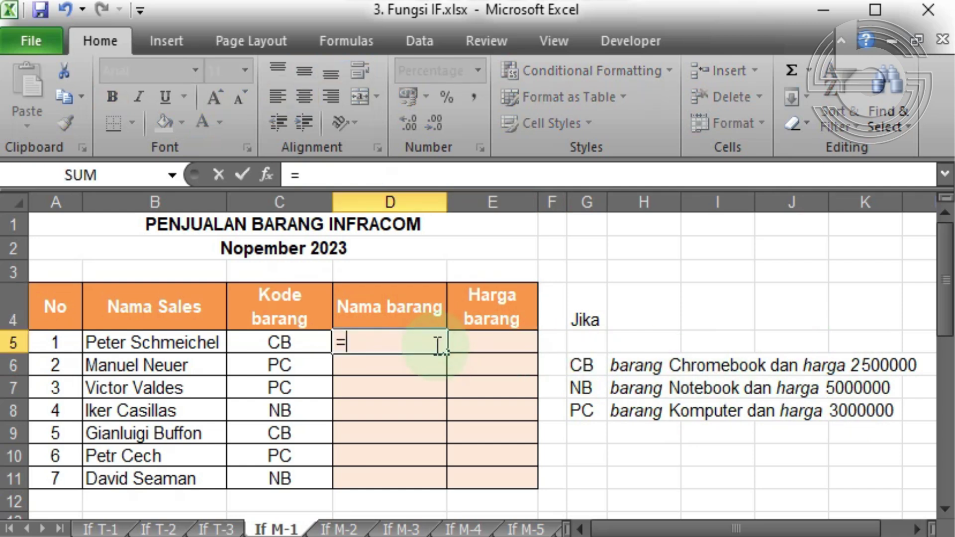
type("if(")
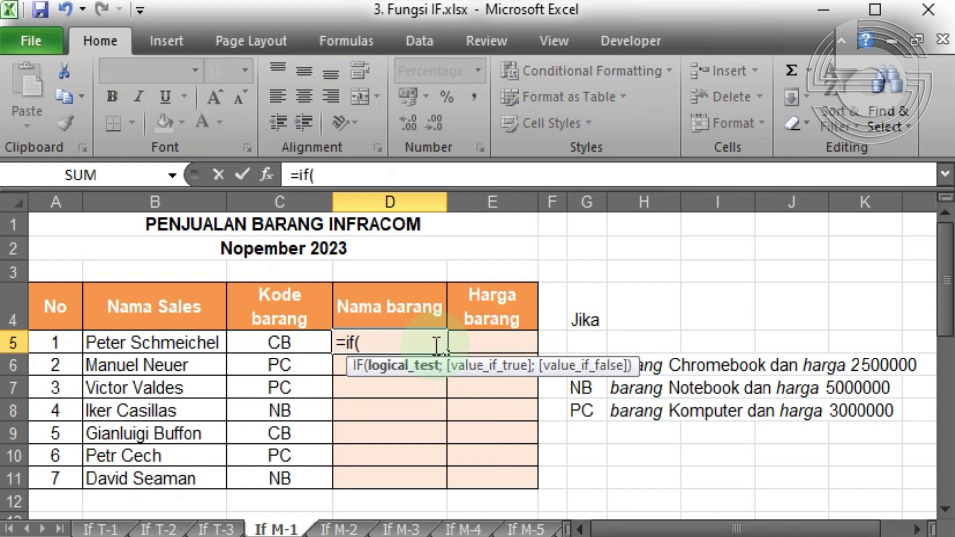
left_click(305, 342)
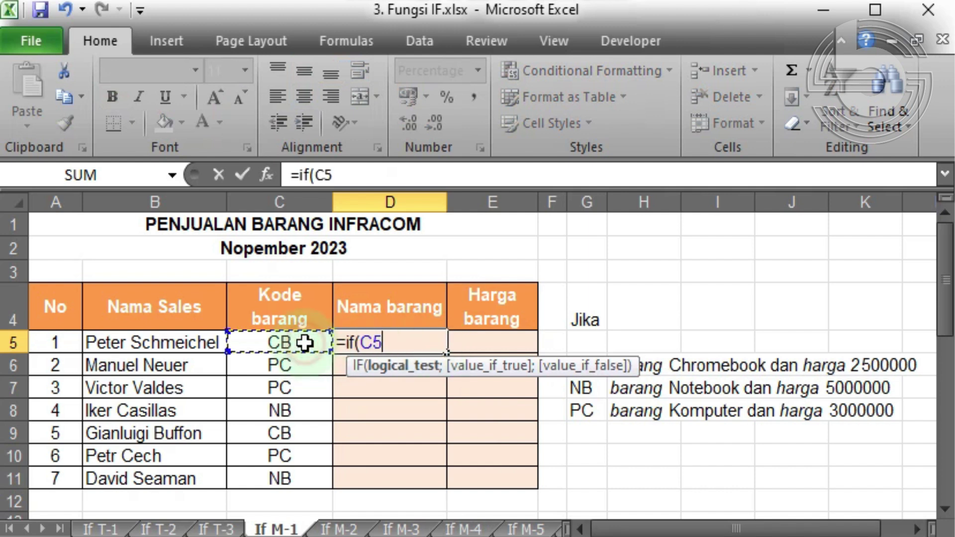
type("=")
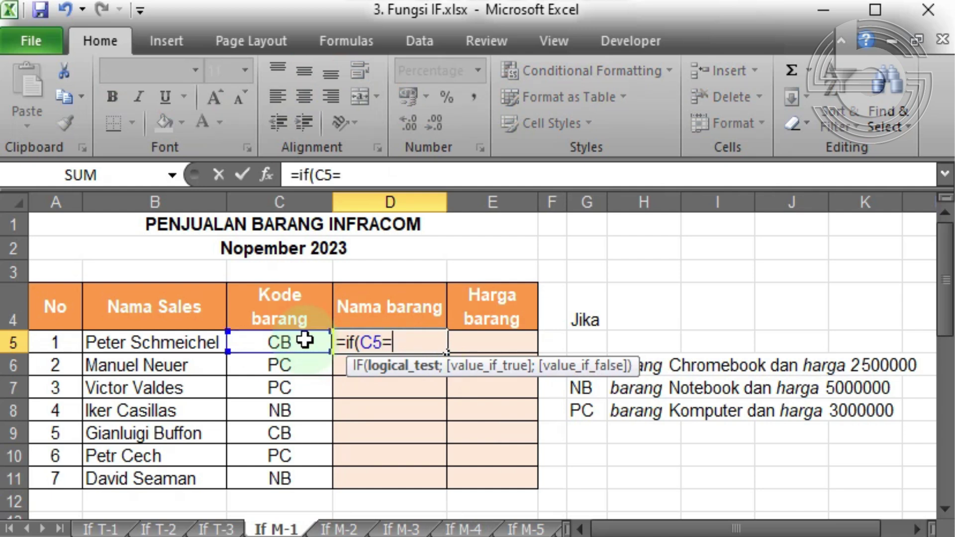
type("\"CB\"")
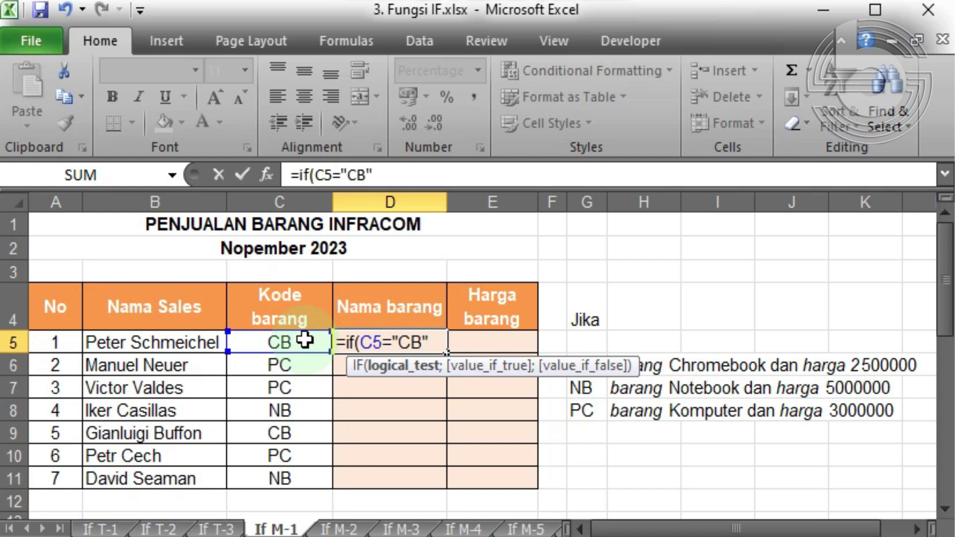
type(";\"Chrome")
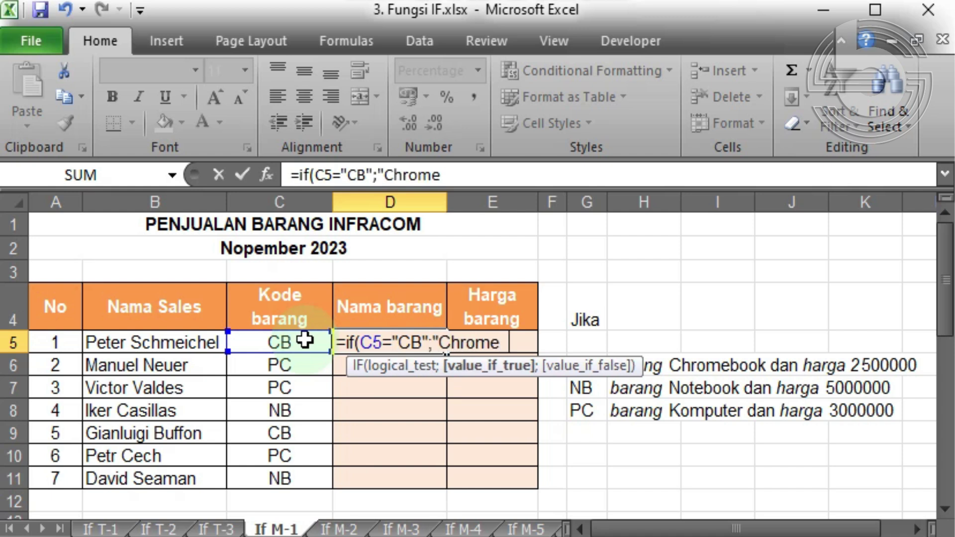
type("book\"")
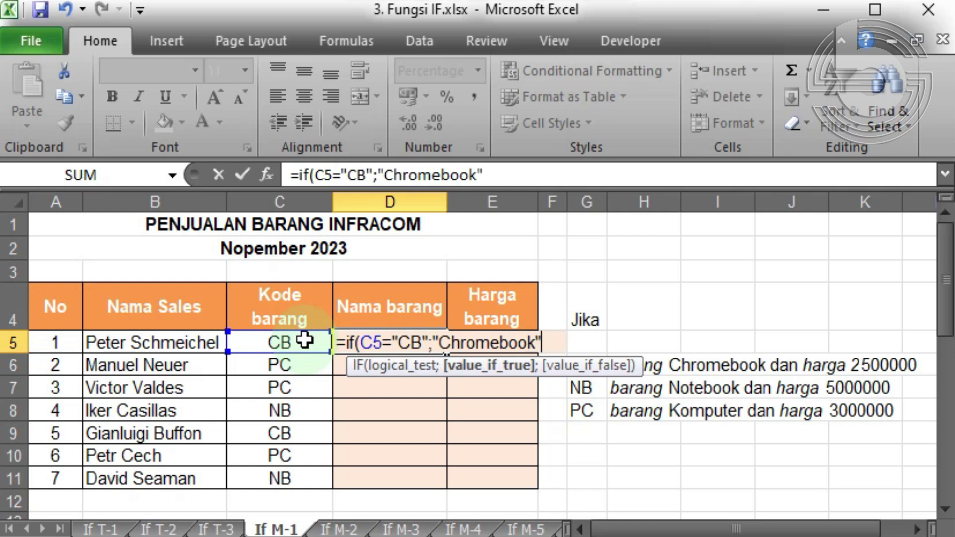
Complete the D5 formula with the nested IF(C5="NB";"Notebook";"Komputer") as its false value, accepting the closing-parenthesis correction
type(";")
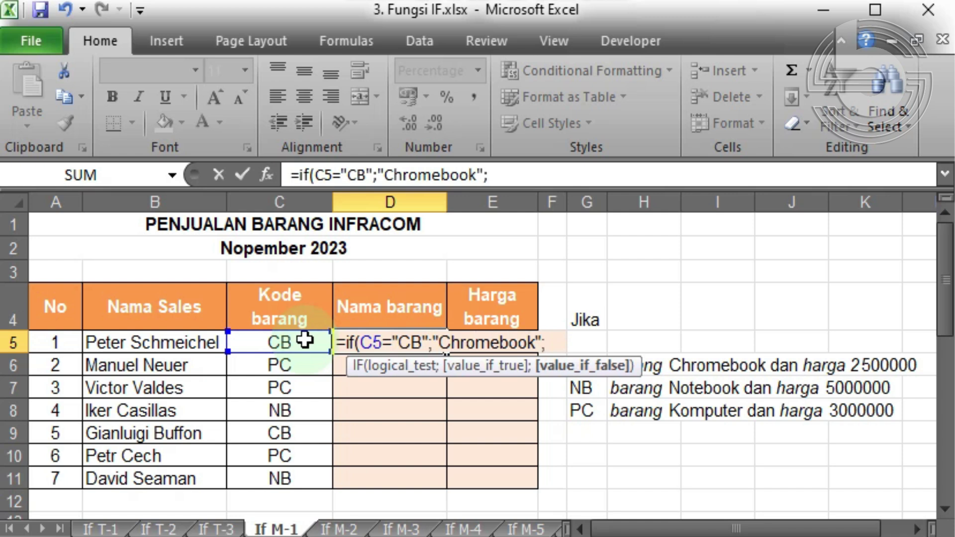
type("if(")
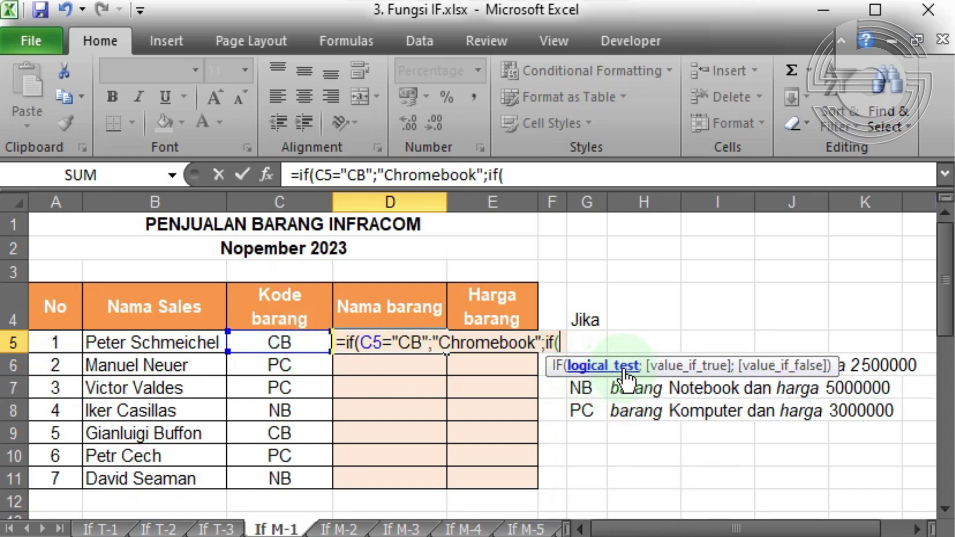
left_click(308, 342)
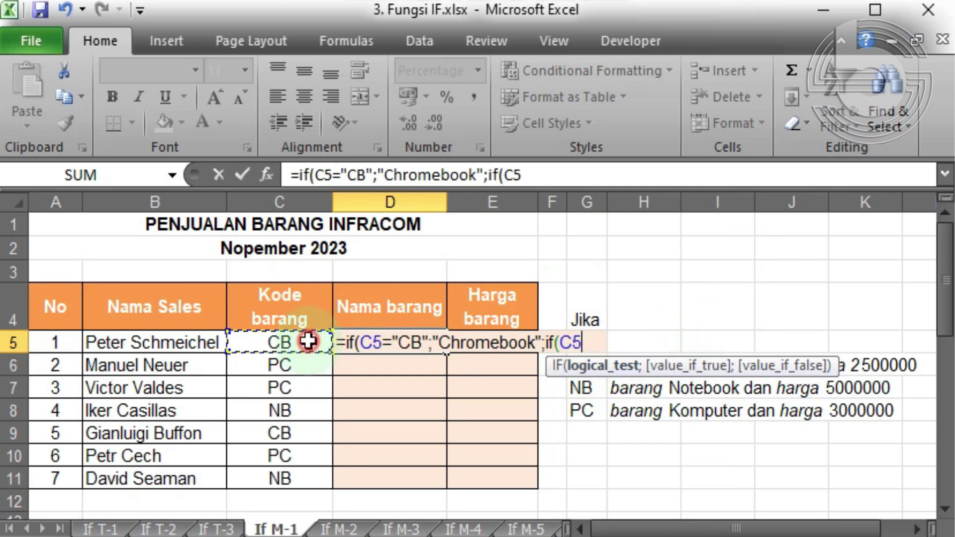
type("=\"")
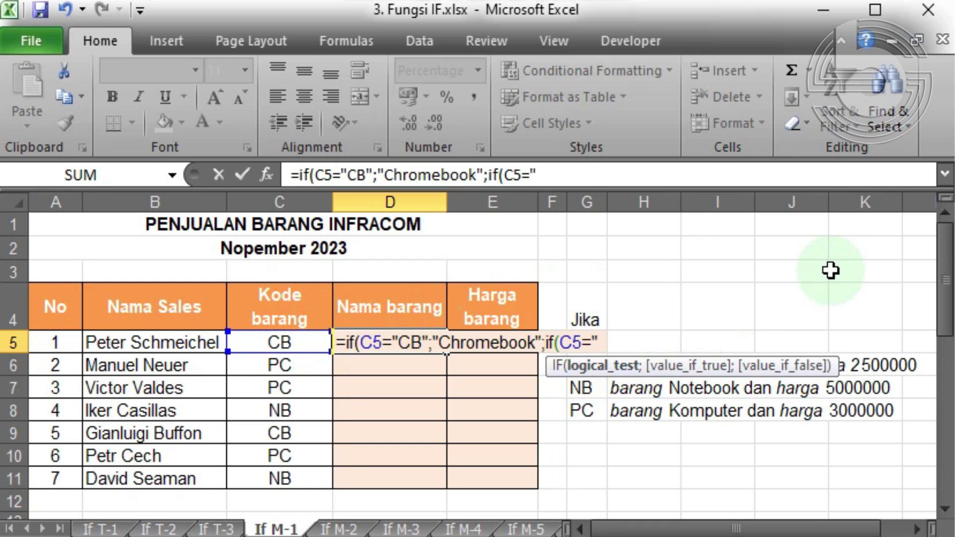
type("NB\"")
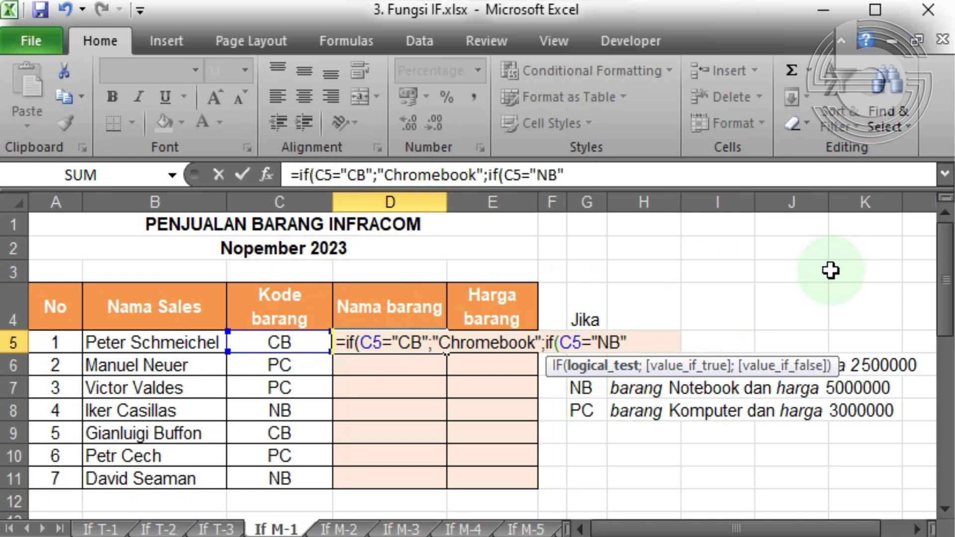
type(";")
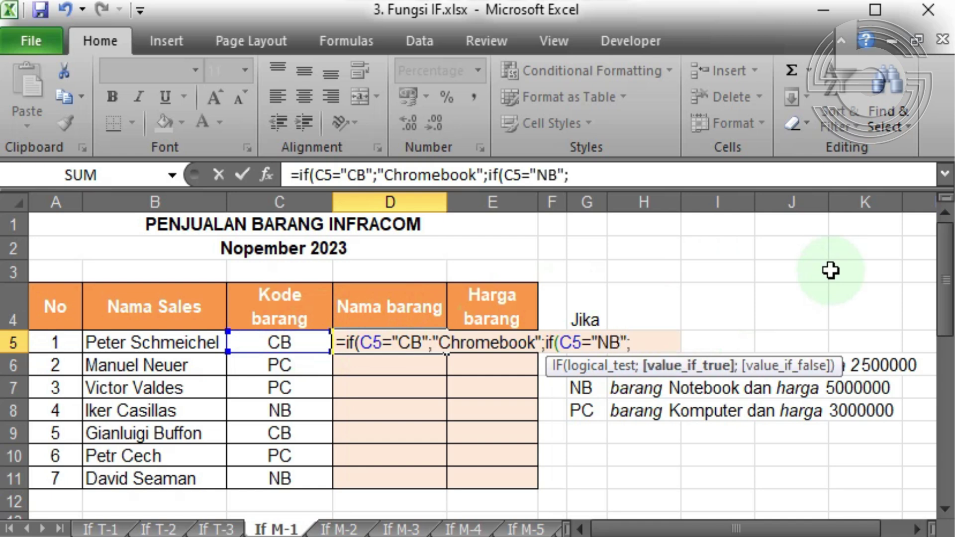
type("\"")
type("No")
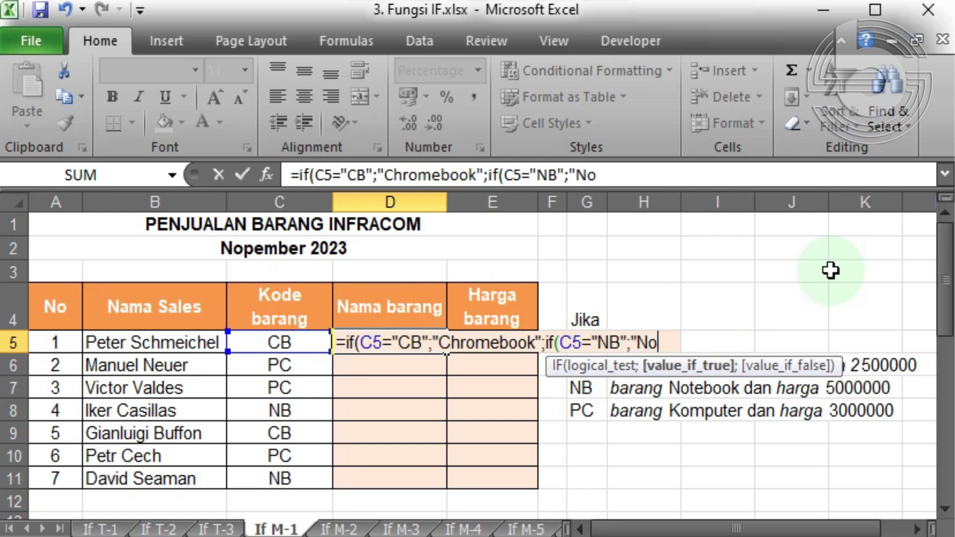
type("tebook")
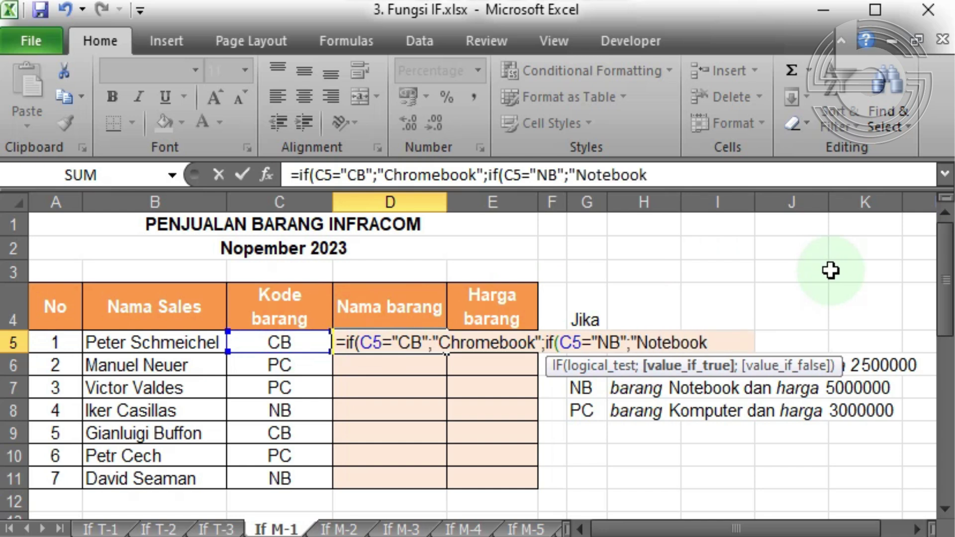
type("\"")
type(";")
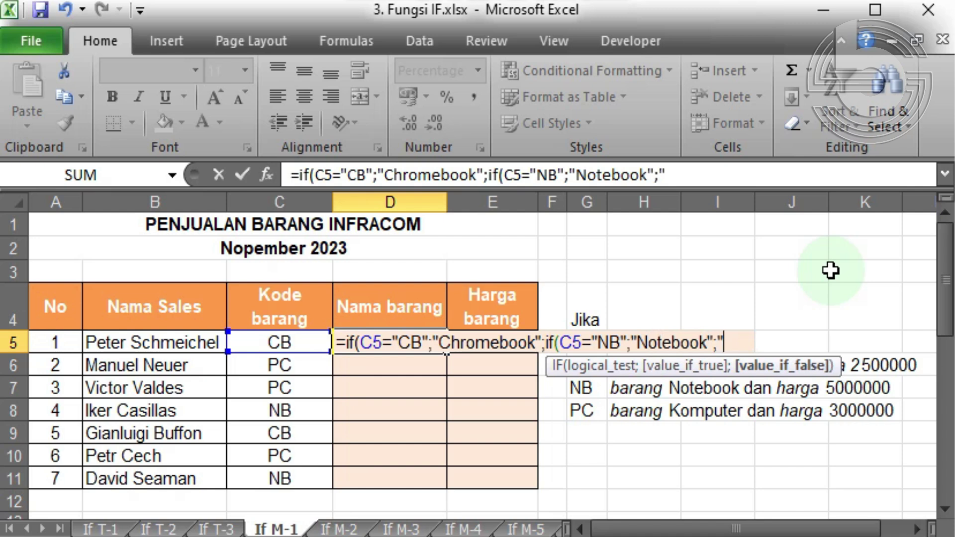
type("\"Komputer\"")
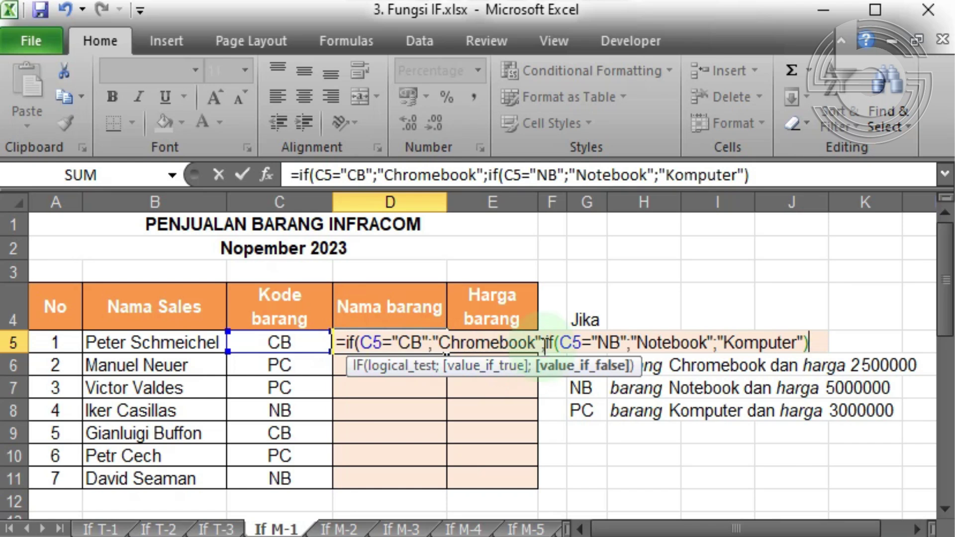
key("Return")
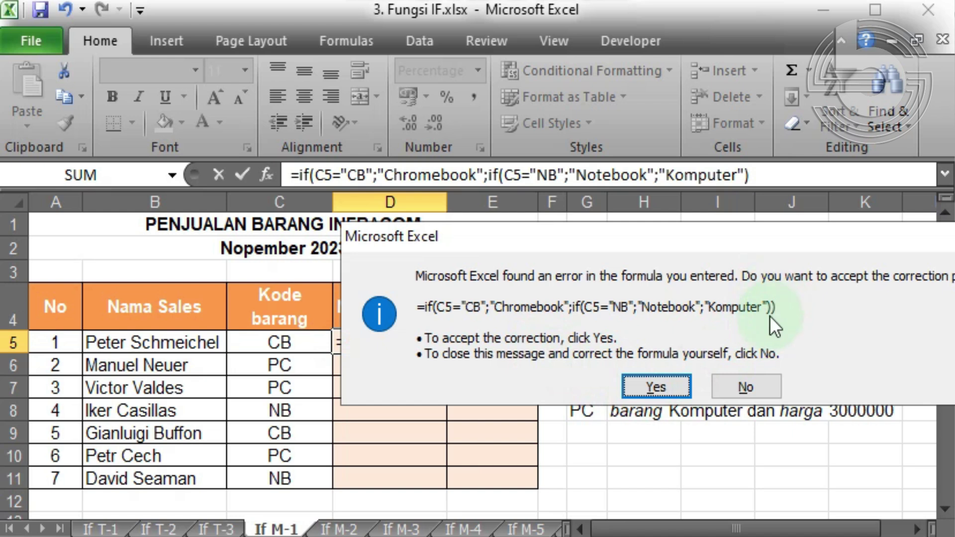
left_click(661, 386)
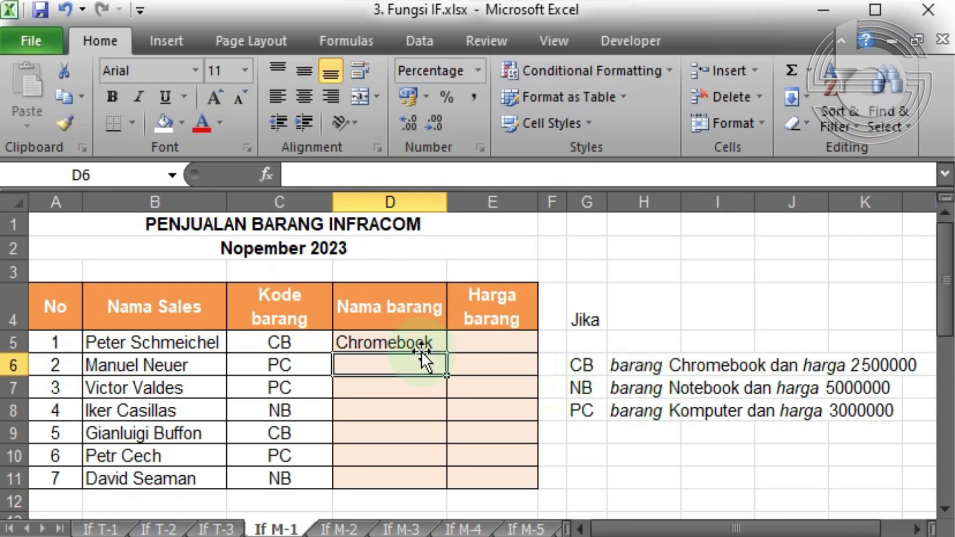
Fill the Nama barang formula from D5 down to D11
left_click(430, 341)
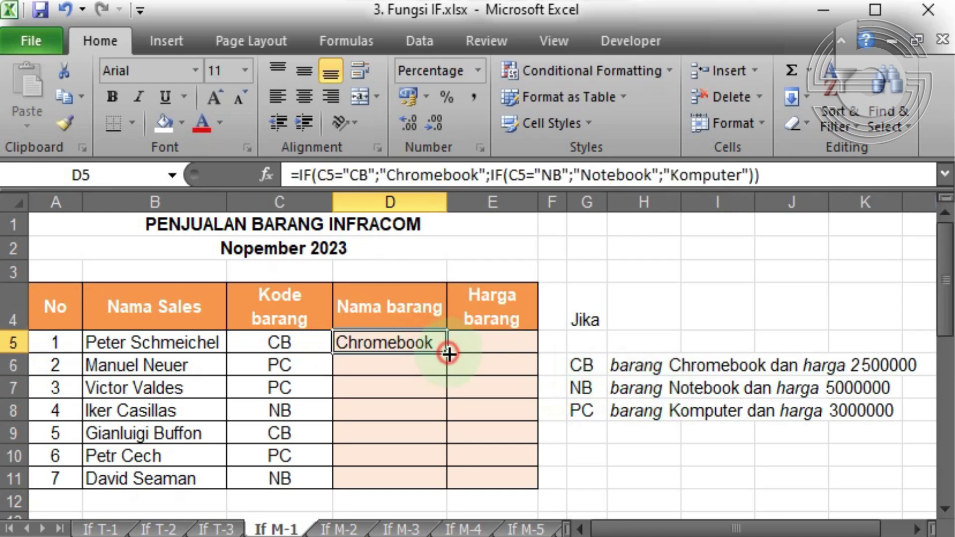
double_click(449, 353)
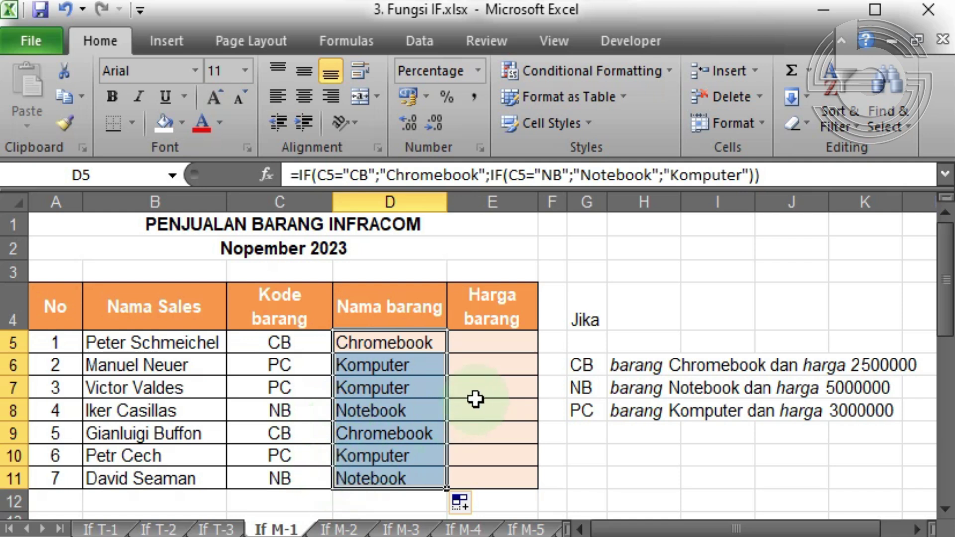
left_click(487, 343)
Copy the formula text from D5 into cell E5 of the Harga barang column, keeping its C5 references
double_click(424, 343)
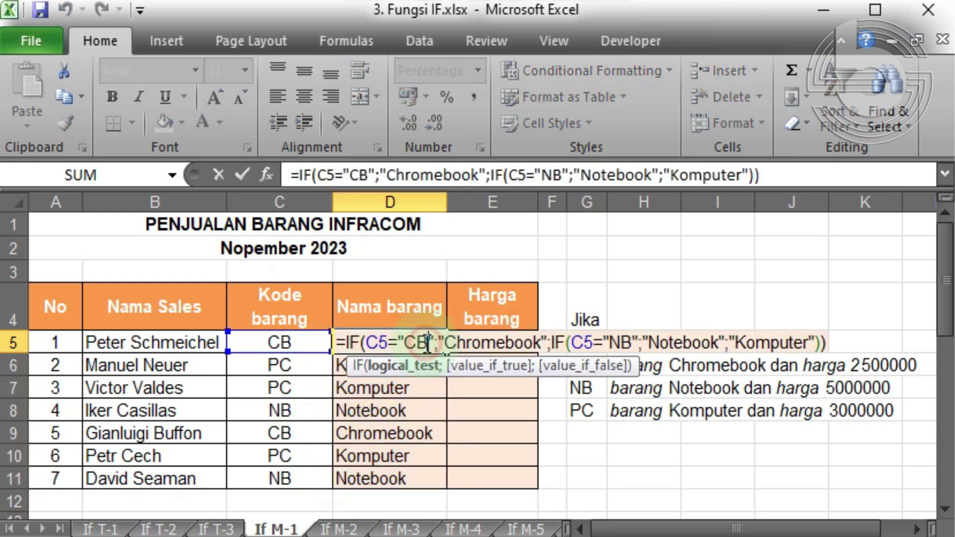
left_click_drag(829, 342, 250, 342)
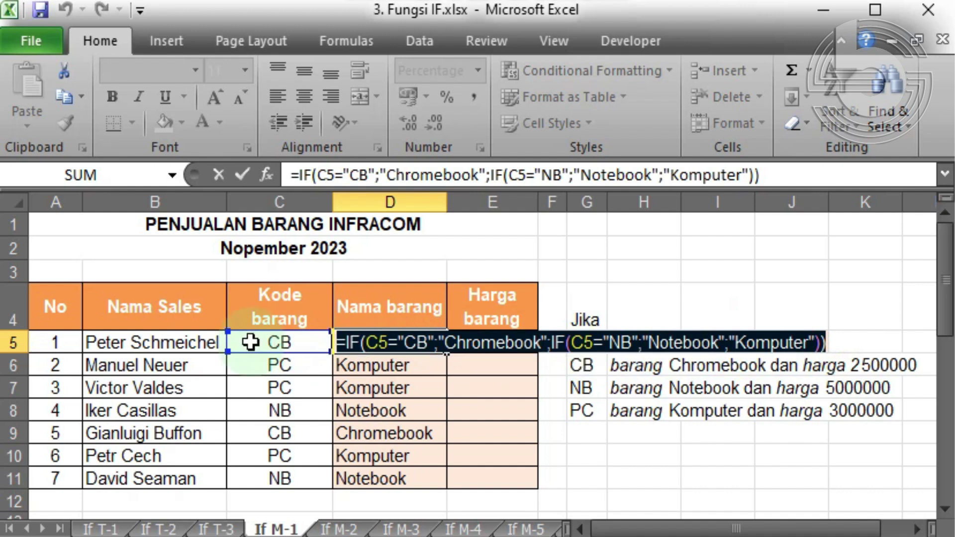
key("ctrl+c")
key("Escape")
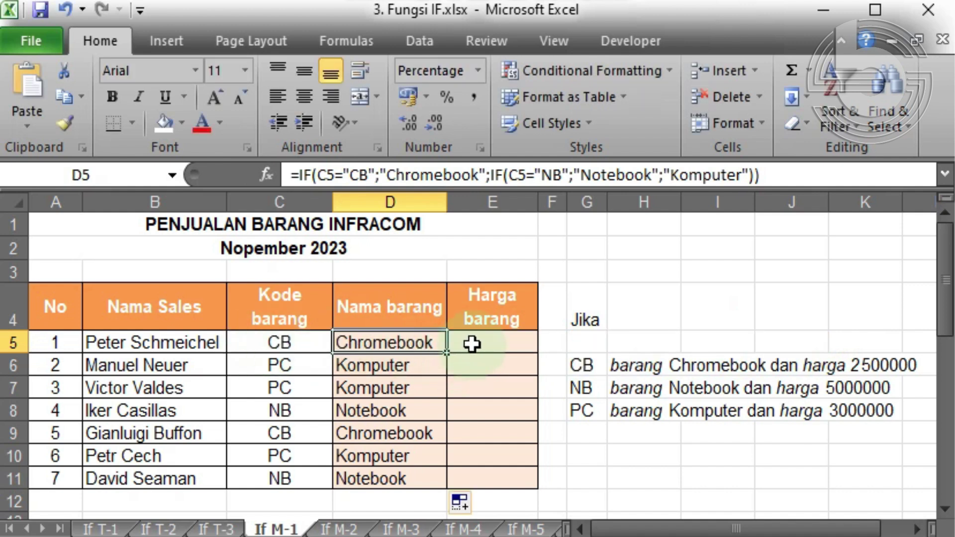
left_click(471, 343)
double_click(471, 343)
key("ctrl+v")
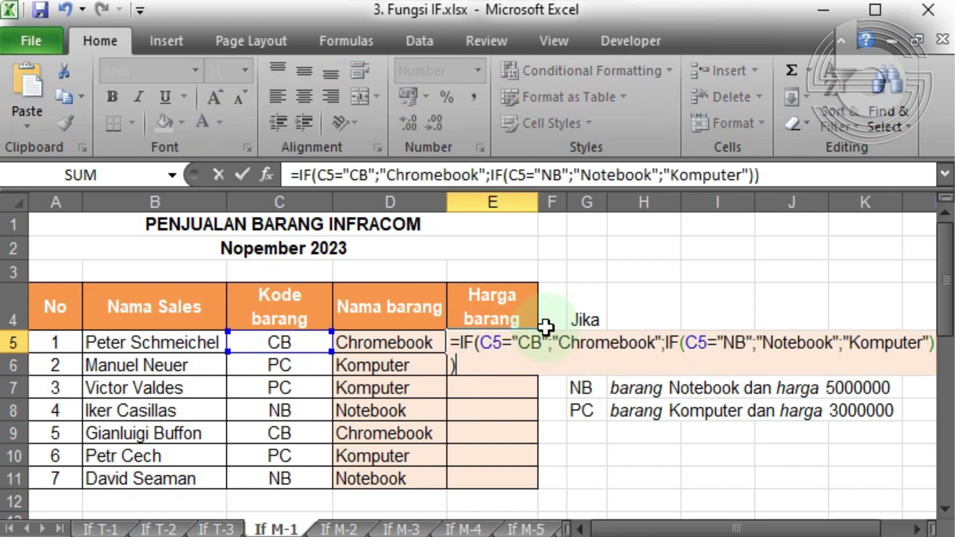
Replace "Chromebook" with 2500000 as the result for code CB in the E5 formula
left_click(553, 343)
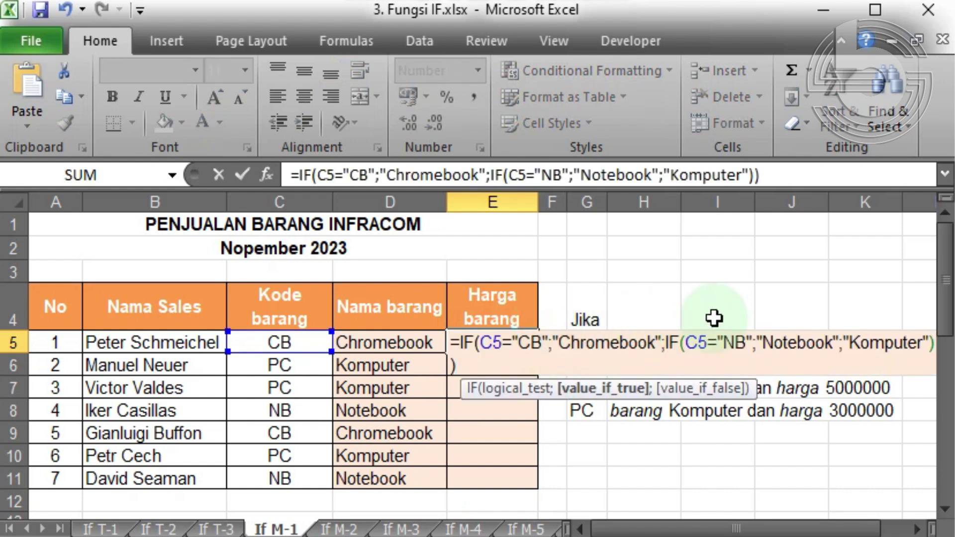
key("Delete")
key("Delete")
key("Delete")
key("Delete")
key("Delete")
key("Delete")
key("Delete")
key("Delete")
key("Delete")
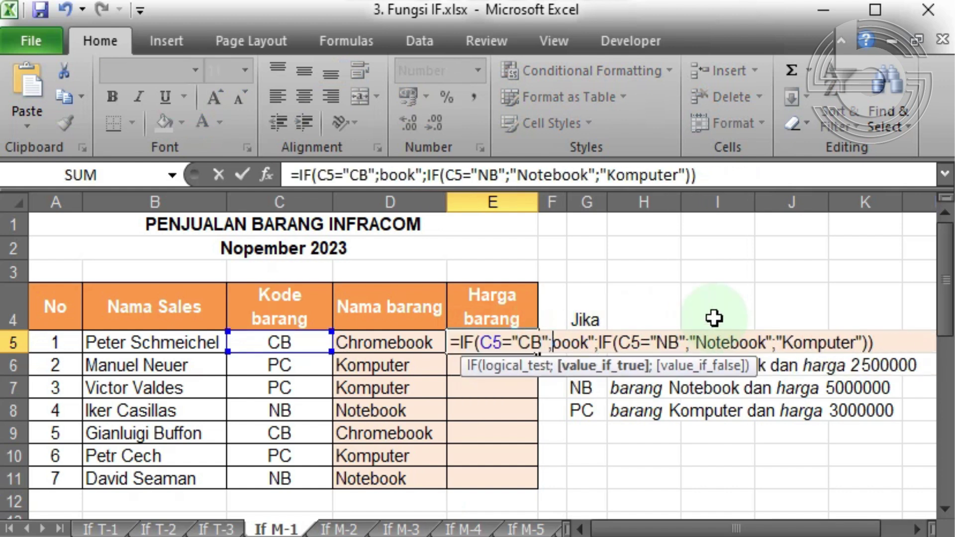
key("Delete")
key("Delete")
key("Delete")
type("250")
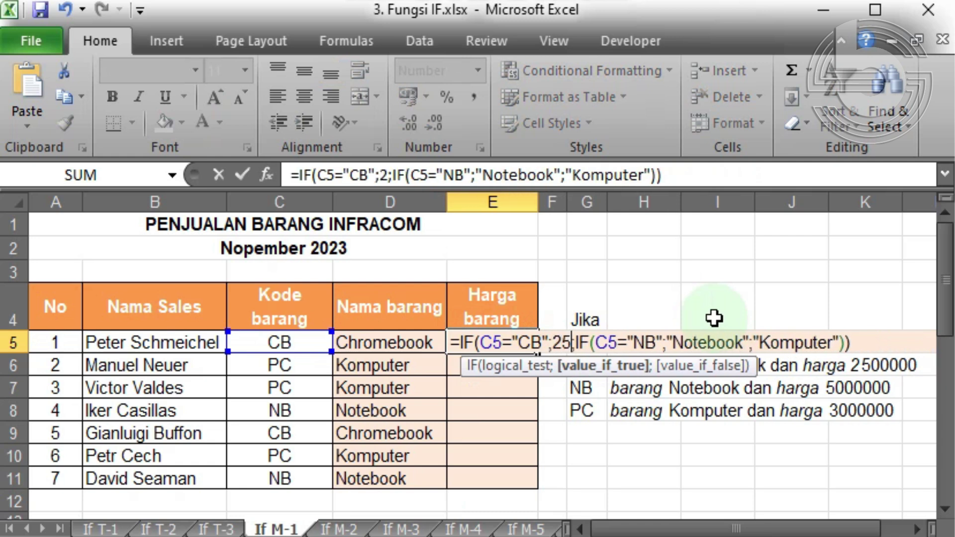
type("0000")
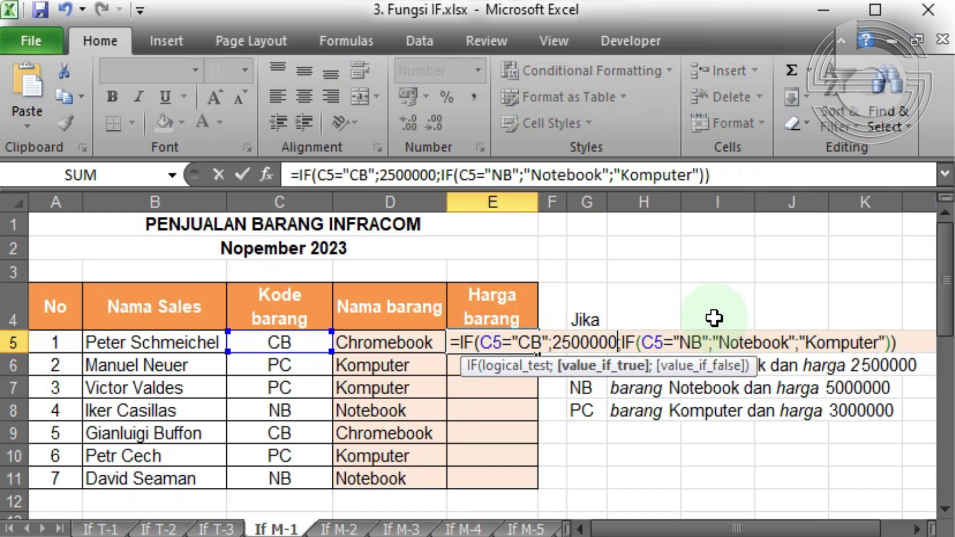
Replace "Notebook" with 5000000 as the result for code NB in the E5 formula
key("Right")
key("Right")
key("Right")
key("Right")
key("Right")
key("Right")
key("Right")
key("Right")
key("Right")
key("Right")
key("Right")
key("Right")
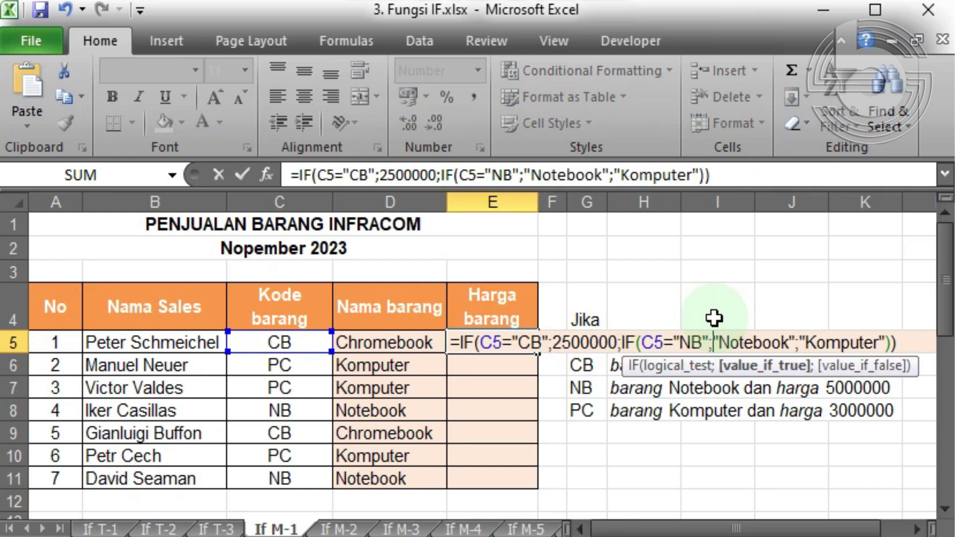
key("shift+Right")
key("shift+Right")
key("shift+Right")
key("shift+Right")
key("shift+Right")
key("shift+Right")
key("shift+Right")
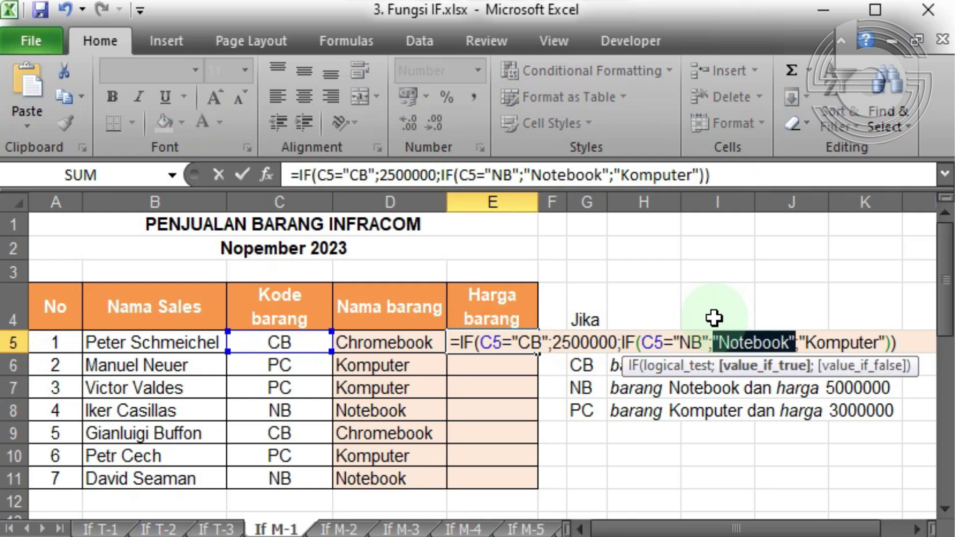
key("Delete")
type("3000000")
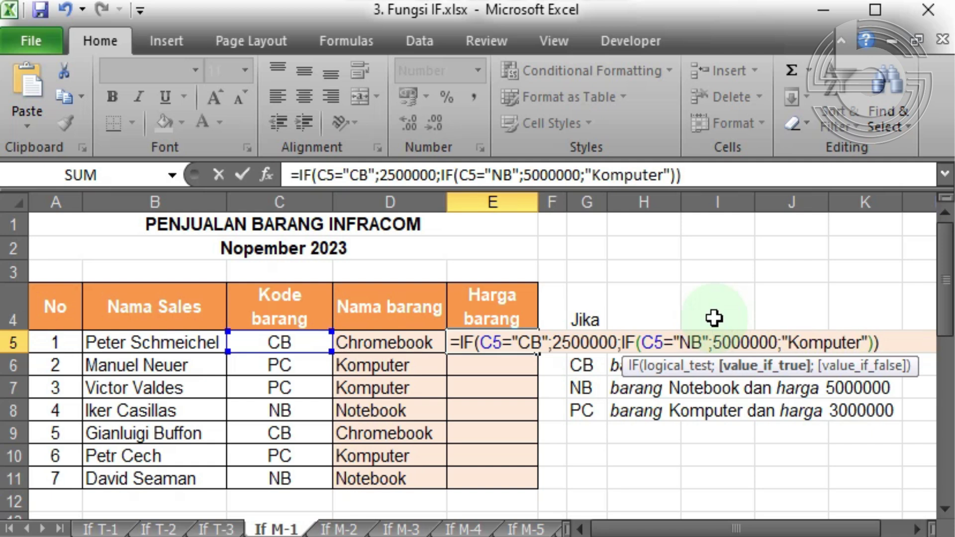
Replace "Komputer" with 3000000 as the final false value in the E5 formula and commit the formula
key("Right")
key("Right")
key("Right")
key("Right")
key("Right")
key("Right")
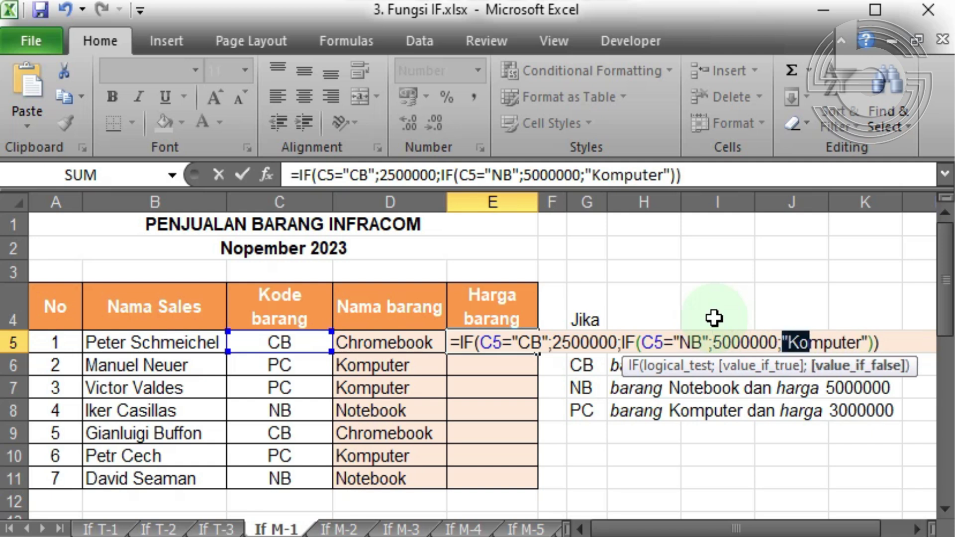
key("shift+Right")
key("shift+Right")
key("shift+Right")
key("BackSpace")
type("3000000")
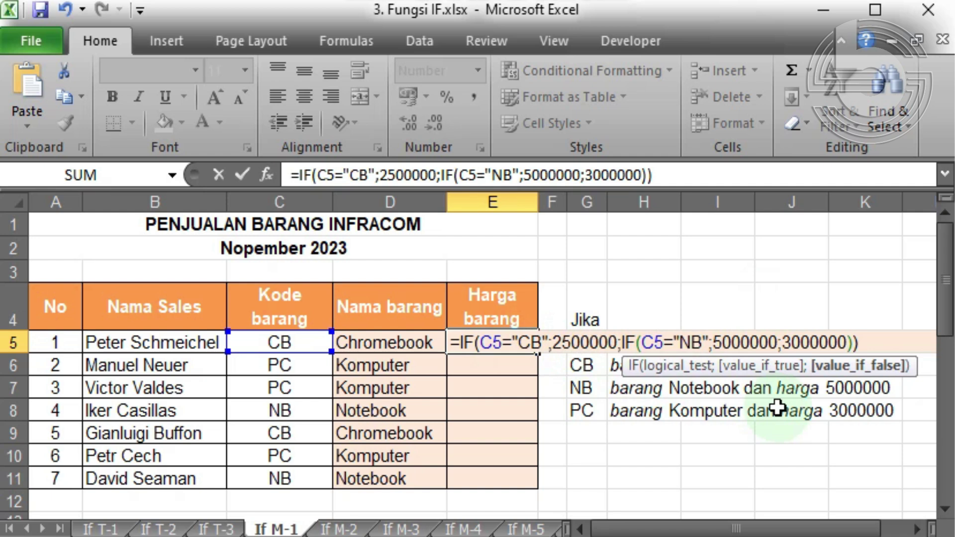
key("Return")
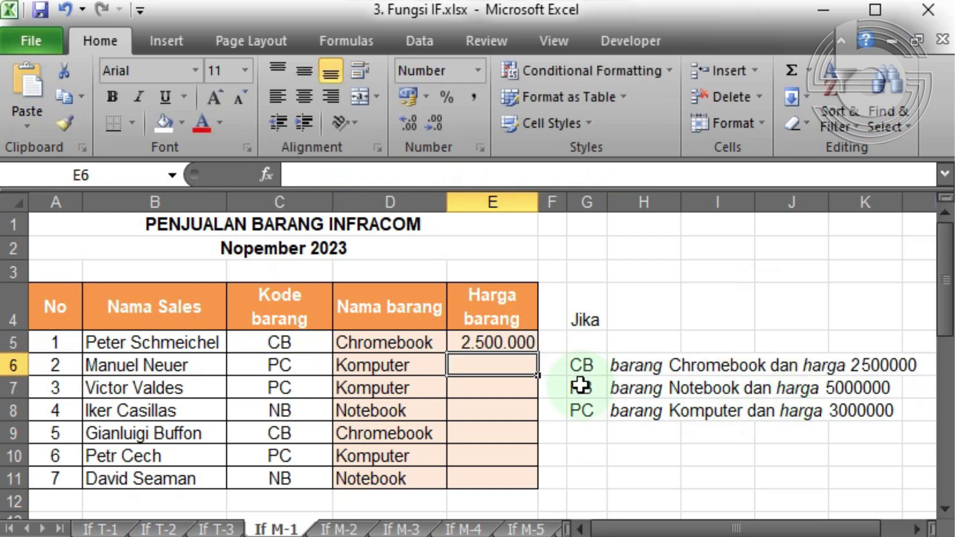
Fill the Harga barang formula from E5 down to E11
left_click(518, 342)
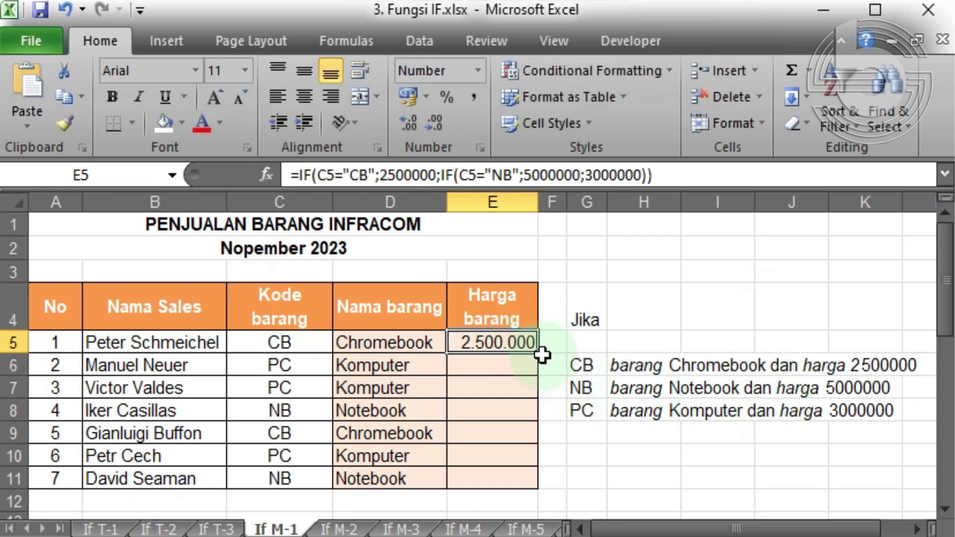
double_click(539, 354)
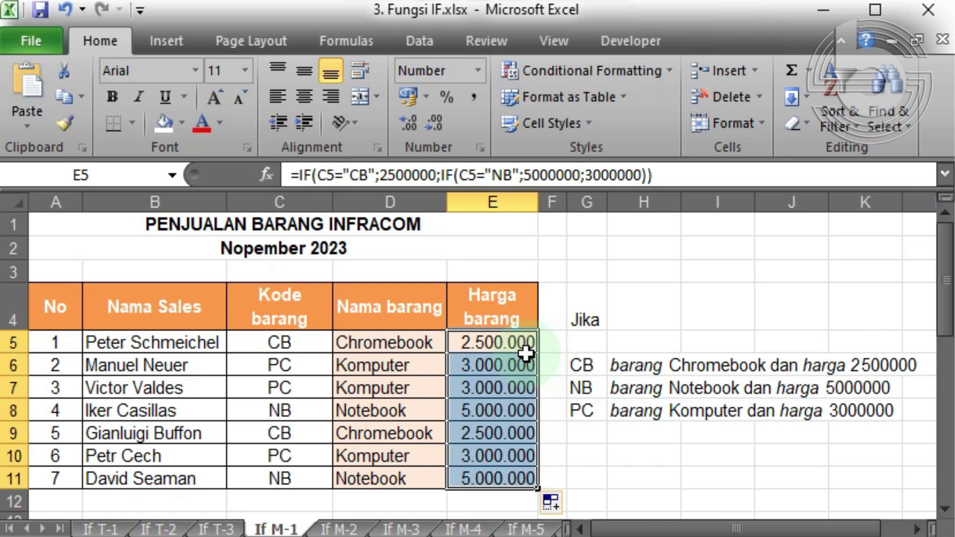
Check the Harga barang results in rows 5, 6 and 8 against their item codes and the price rules beside the table
left_click(466, 339)
left_click(309, 338)
left_click(487, 340)
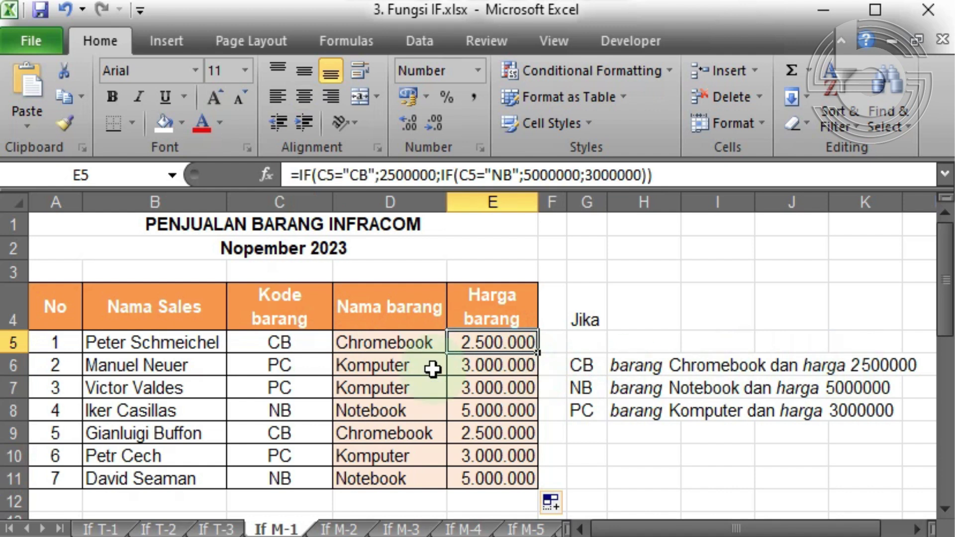
left_click(288, 362)
left_click(523, 367)
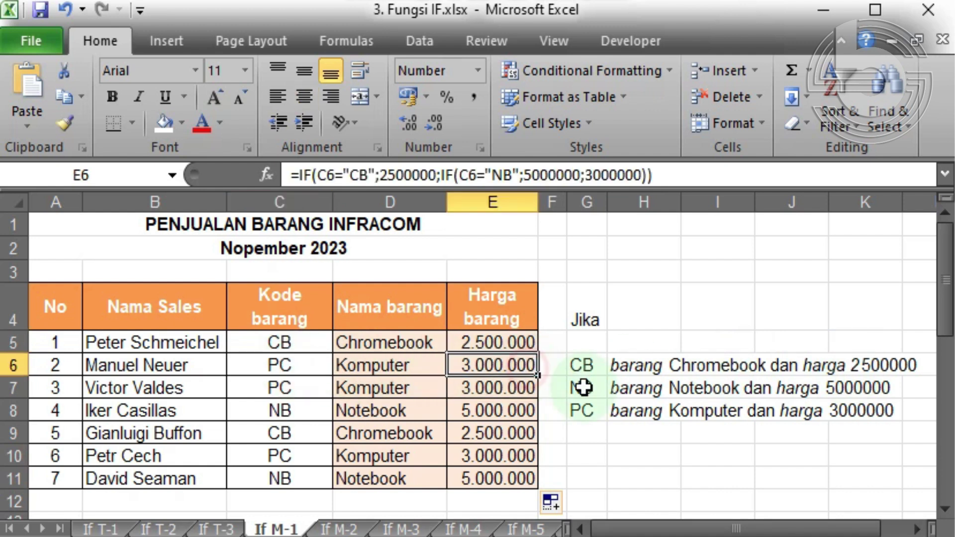
left_click(566, 406)
left_click(890, 411)
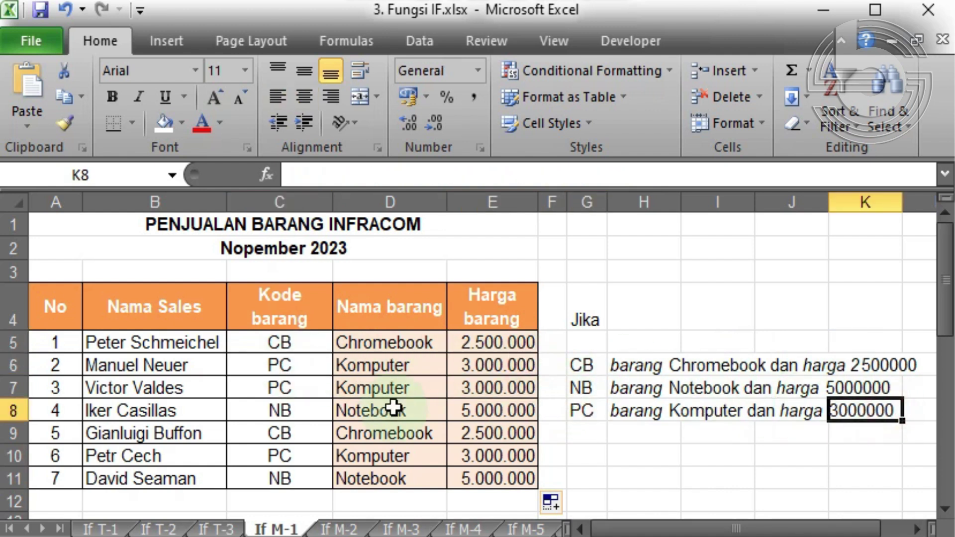
left_click(289, 411)
left_click(367, 406)
left_click(471, 407)
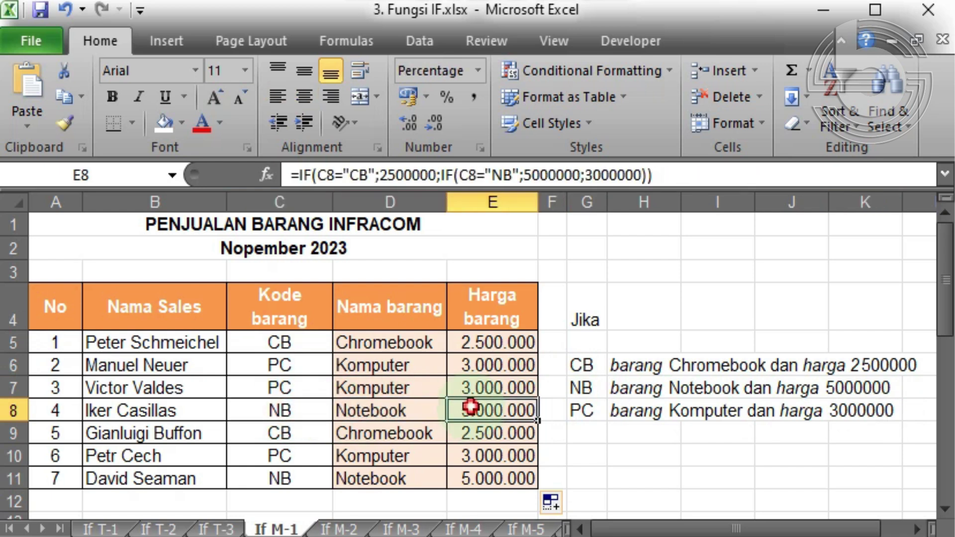
left_click(579, 392)
left_click(834, 388)
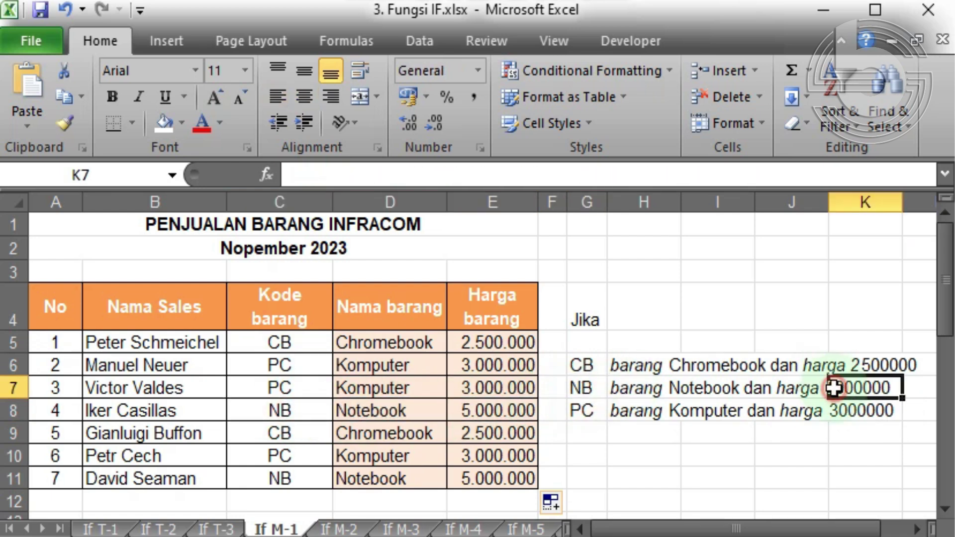
left_click(505, 373)
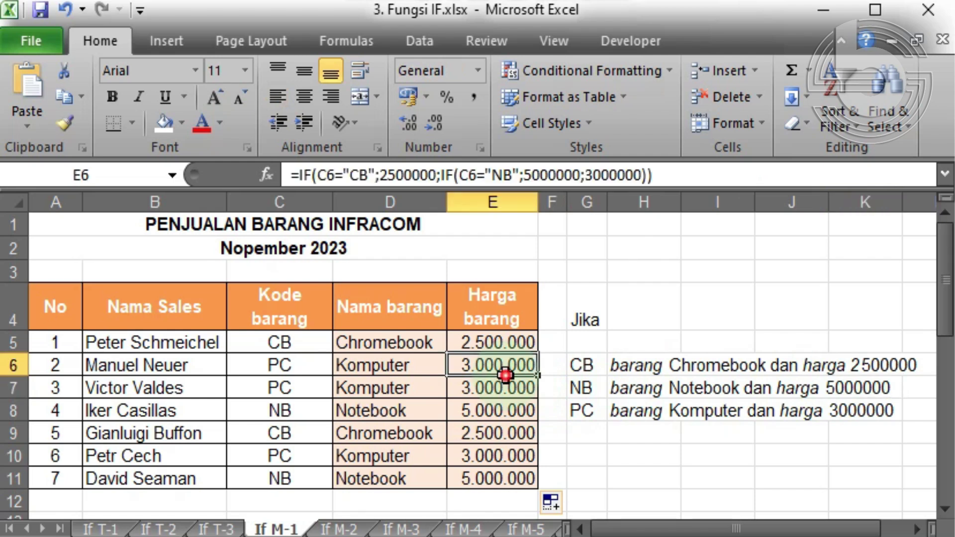